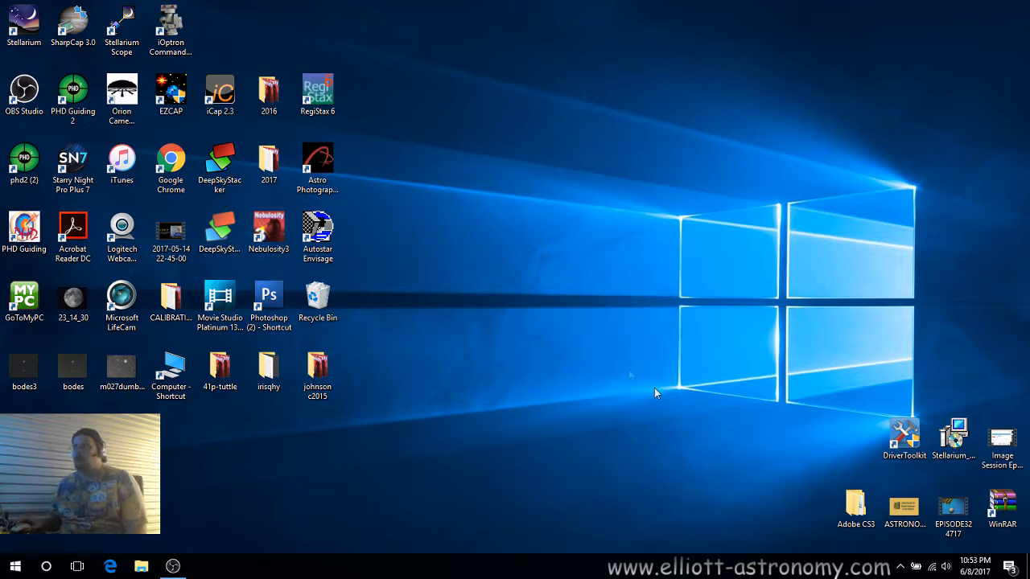
Launch DeepSkyStacker from the desktop and maximize its window.
{"action": "double_click", "coordinate": [221, 171]}
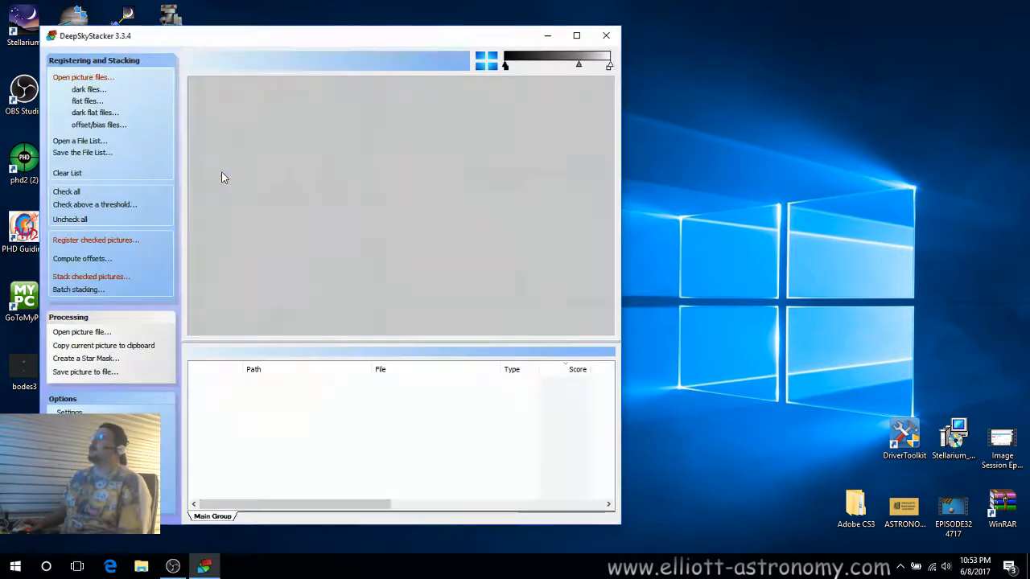
{"action": "double_click", "coordinate": [288, 39]}
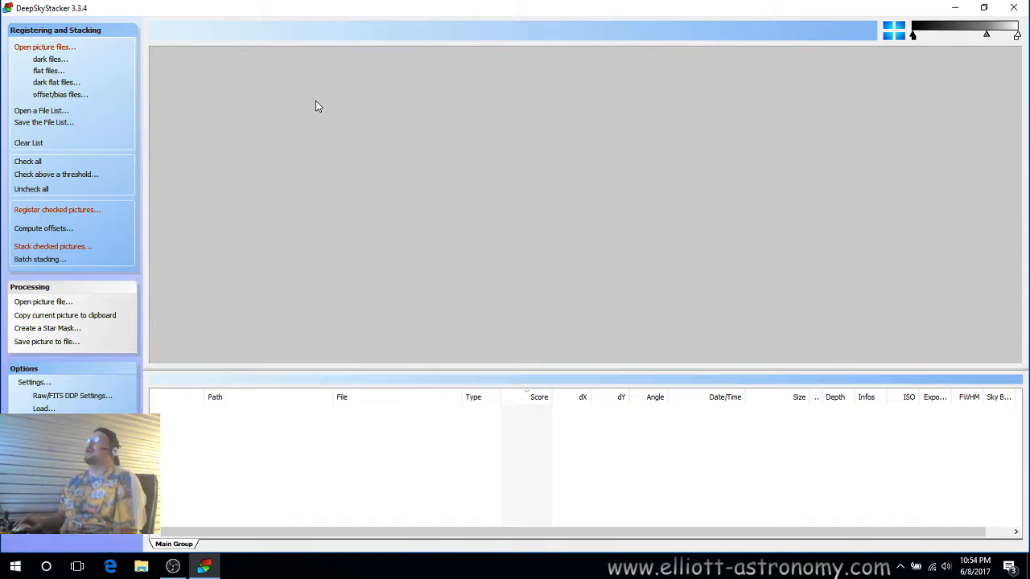
Add the four m27 L840 FIT light frames from the Desktop\2017\m27orion folder.
{"action": "left_click", "coordinate": [48, 48]}
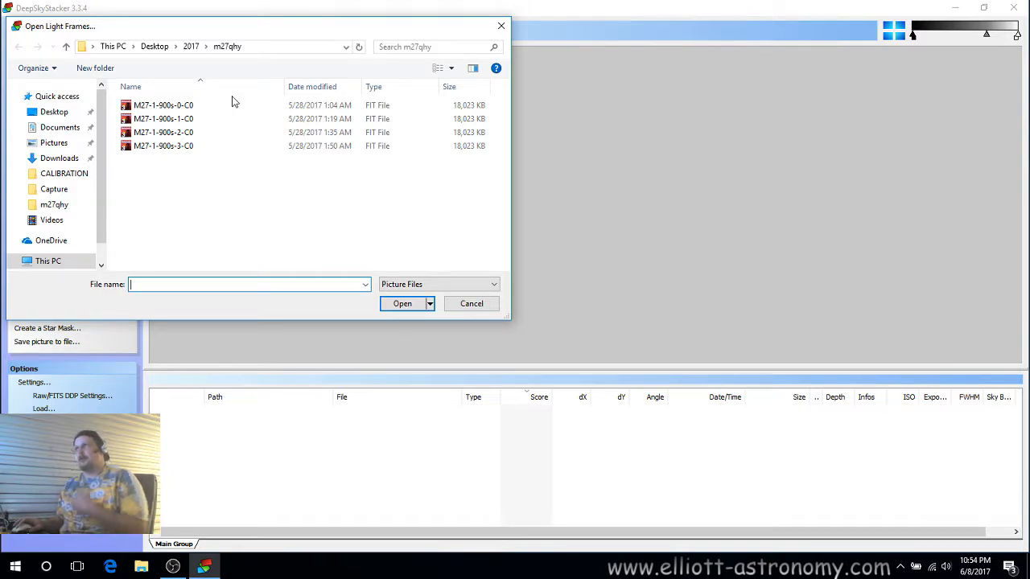
{"action": "left_click", "coordinate": [191, 50]}
{"action": "double_click", "coordinate": [147, 157]}
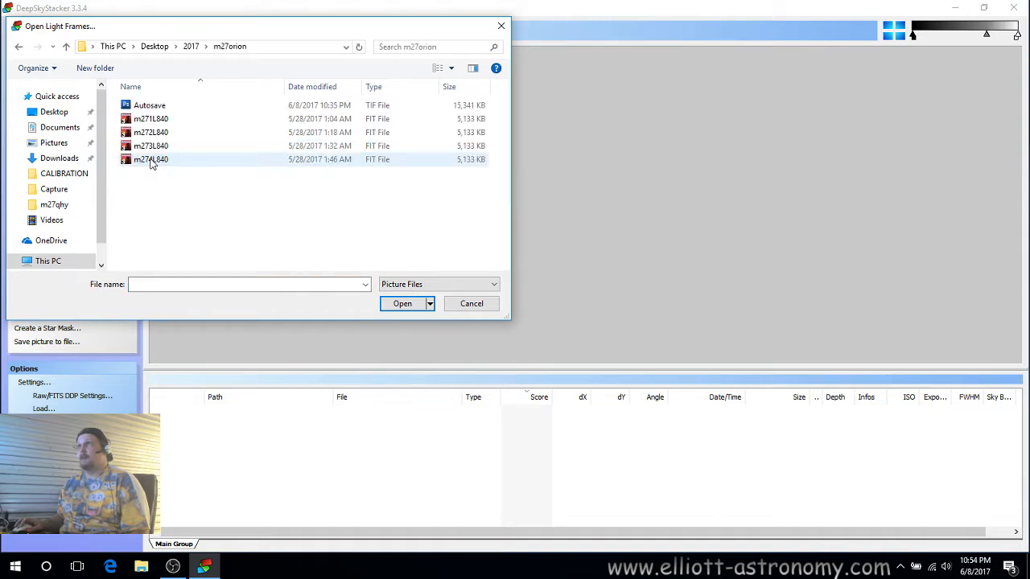
{"action": "left_click_drag", "start_coordinate": [160, 195], "coordinate": [143, 119]}
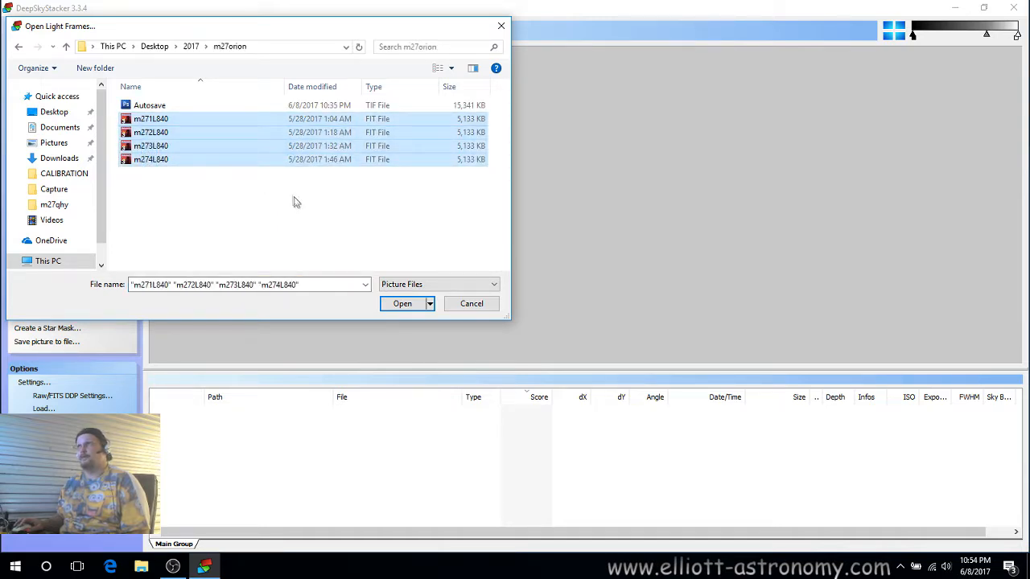
{"action": "left_click", "coordinate": [392, 311]}
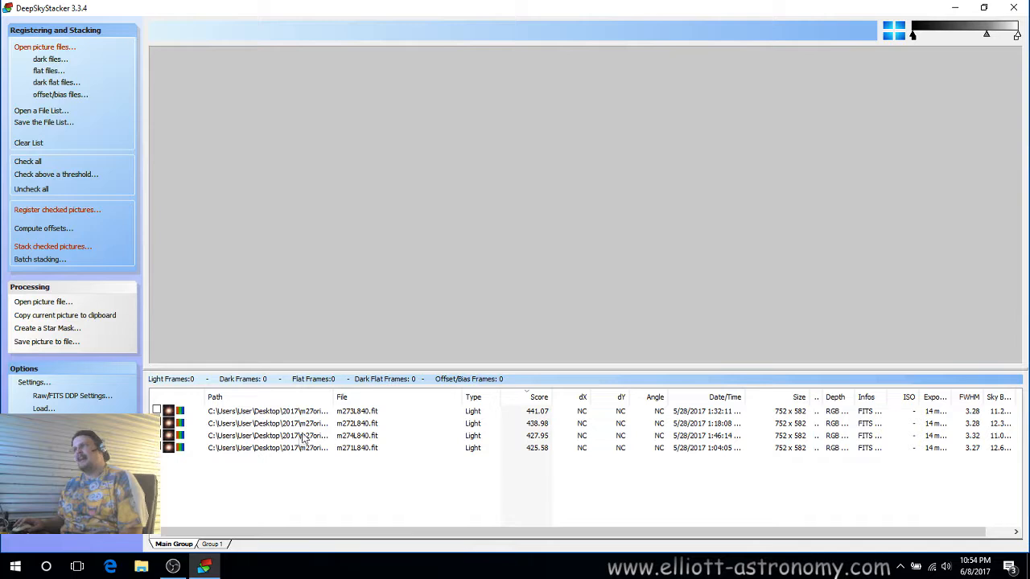
Switch between the Main Group and Group 1 file lists to compare their contents.
{"action": "left_click", "coordinate": [214, 545]}
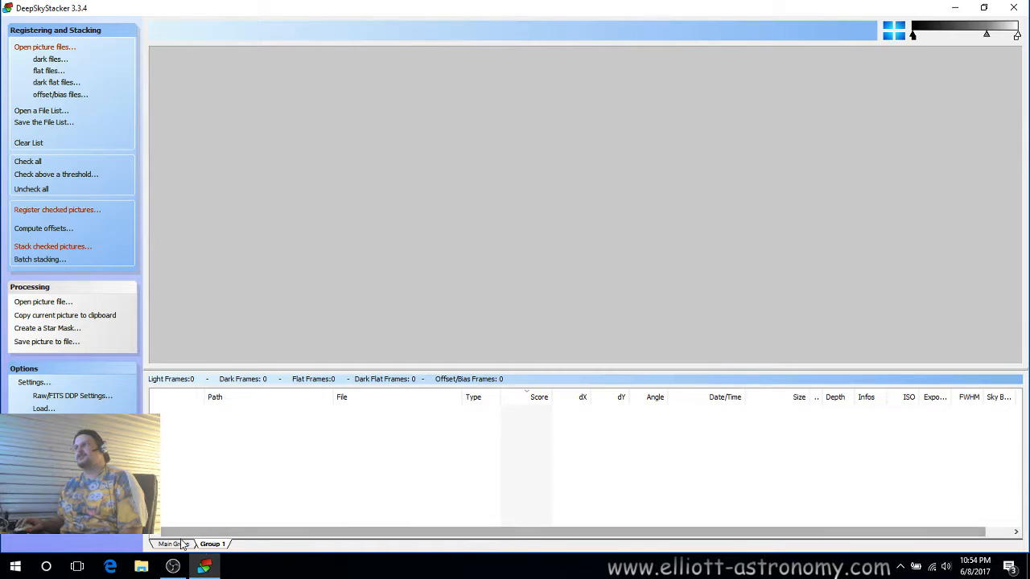
{"action": "left_click", "coordinate": [182, 547]}
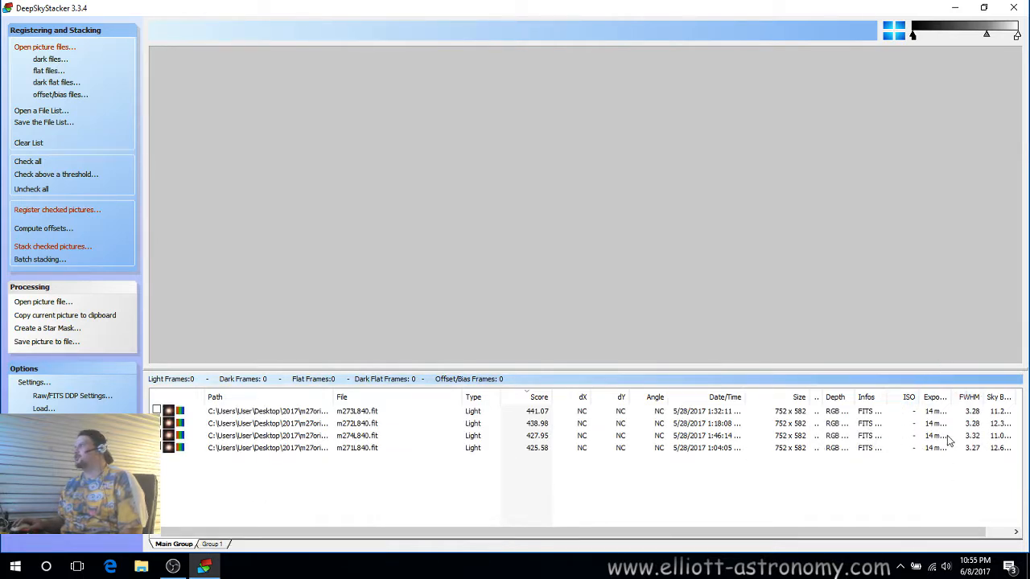
{"action": "left_click", "coordinate": [211, 544]}
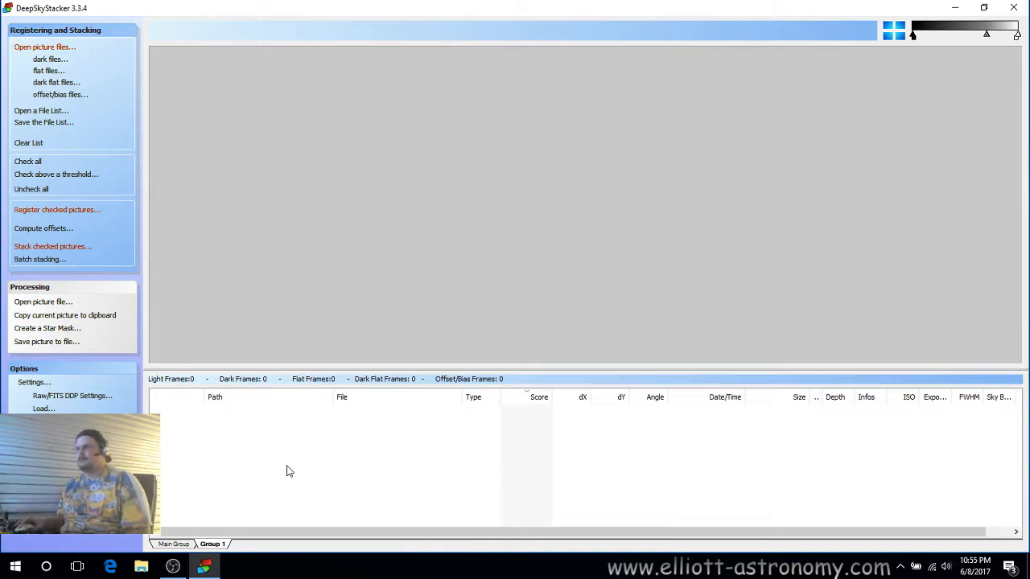
{"action": "left_click", "coordinate": [185, 544]}
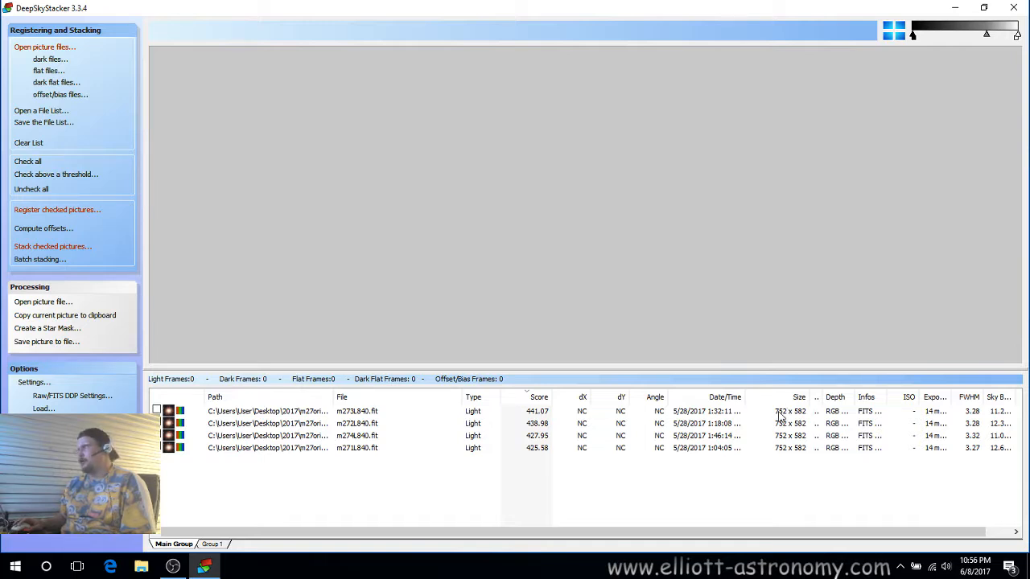
Add the M27-1-900s-0-C0 frame from the 2017\m27qhy folder as a light frame.
{"action": "left_click", "coordinate": [43, 48]}
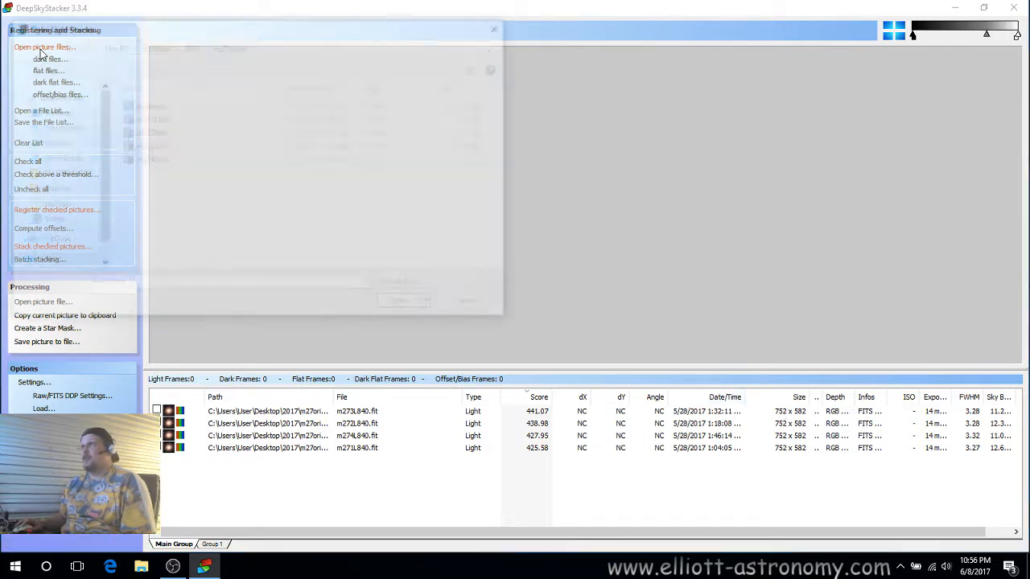
{"action": "left_click", "coordinate": [191, 46]}
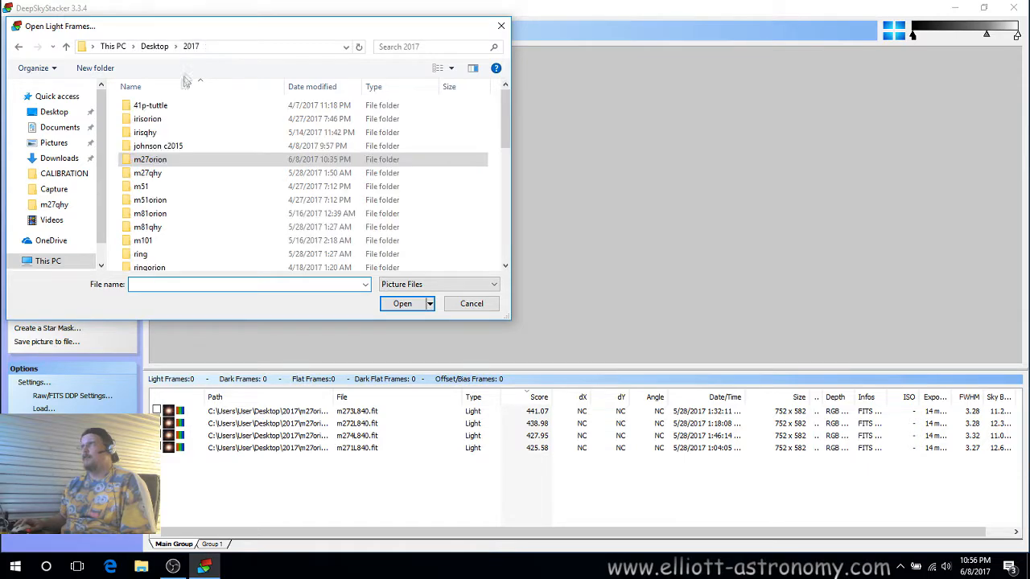
{"action": "double_click", "coordinate": [137, 157]}
{"action": "double_click", "coordinate": [161, 105]}
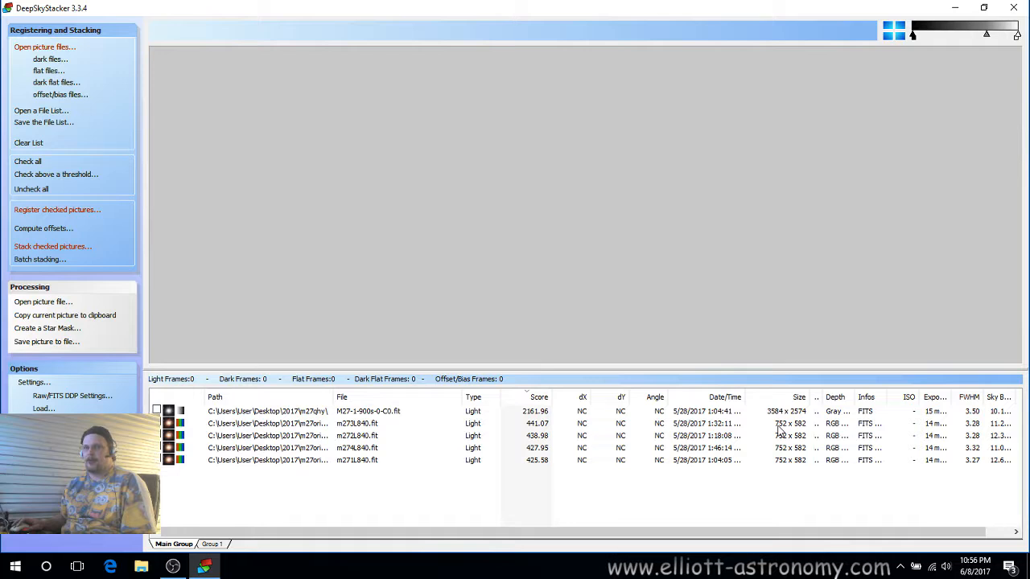
Remove the M27-1-900s-0-C0 frame from the file list.
{"action": "left_click", "coordinate": [391, 412]}
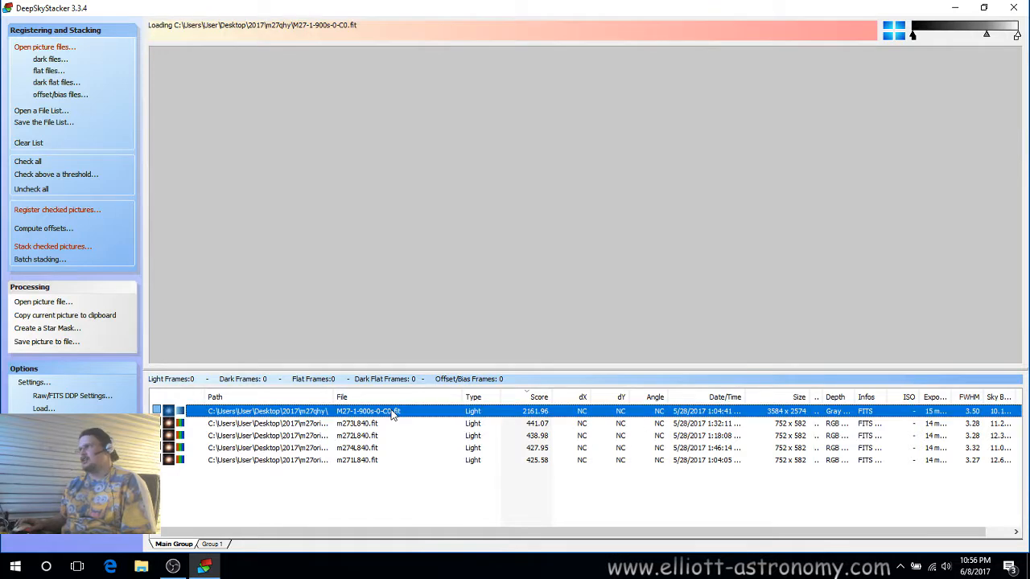
{"action": "right_click", "coordinate": [392, 412]}
{"action": "left_click", "coordinate": [425, 345]}
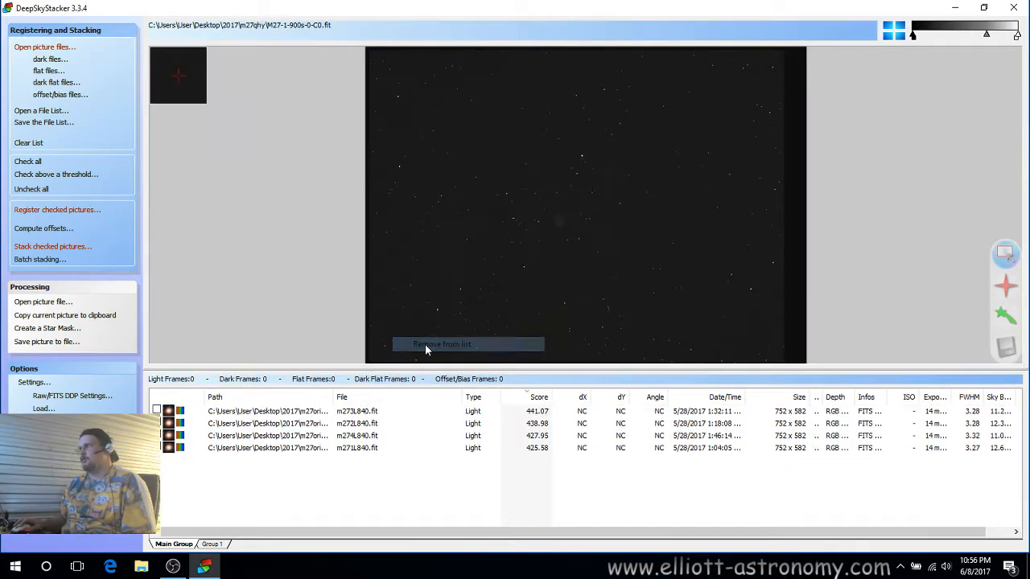
Preview the m273L840 frame and widen the Depth and Exposure columns of the file list.
{"action": "left_click", "coordinate": [374, 411]}
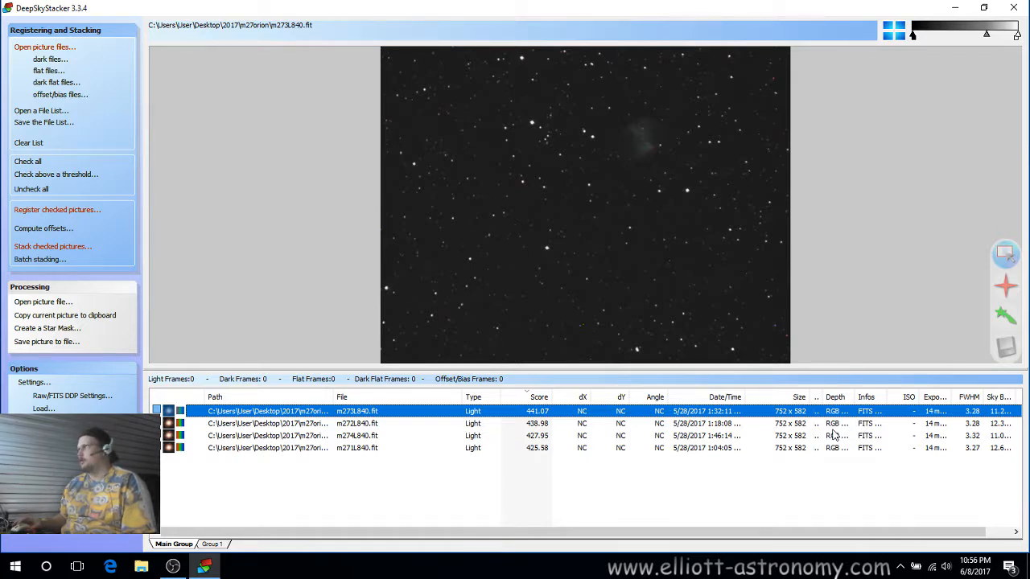
{"action": "left_click_drag", "start_coordinate": [851, 394], "coordinate": [875, 396]}
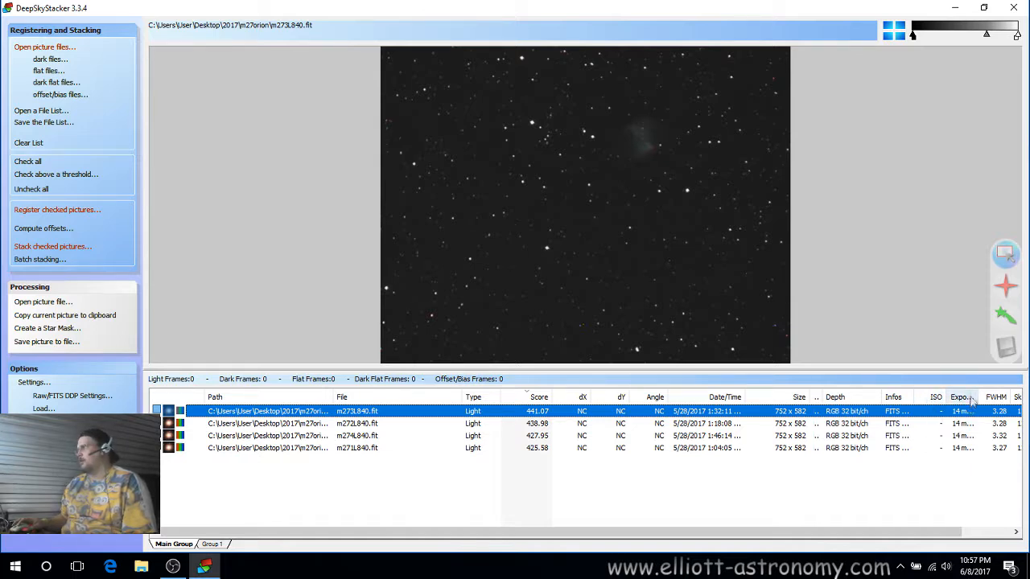
{"action": "left_click_drag", "start_coordinate": [980, 397], "coordinate": [988, 396]}
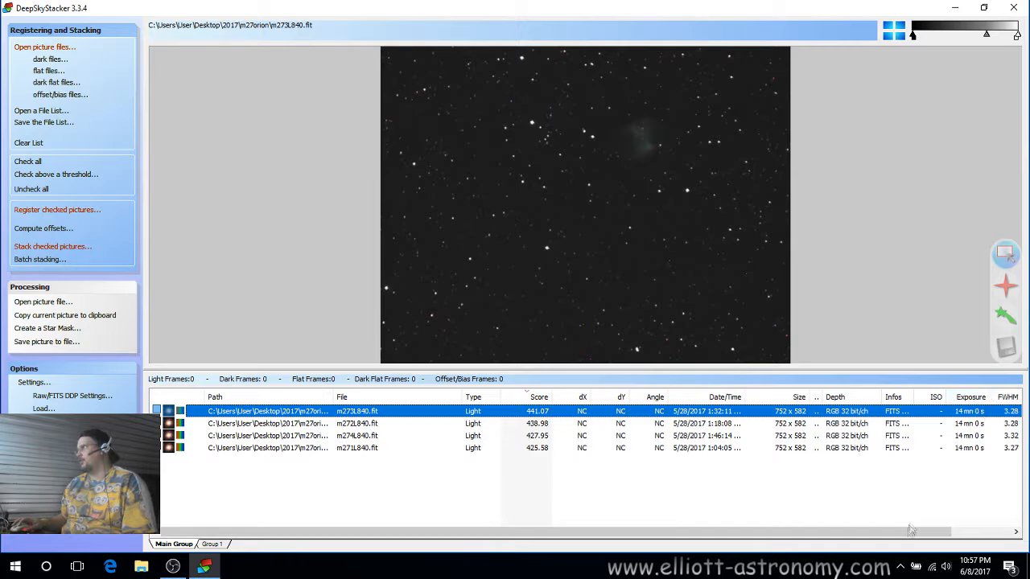
Widen the Sky Background column and scroll across the file list's remaining columns.
{"action": "scroll", "coordinate": [961, 410], "scroll_direction": "right", "scroll_amount": 3}
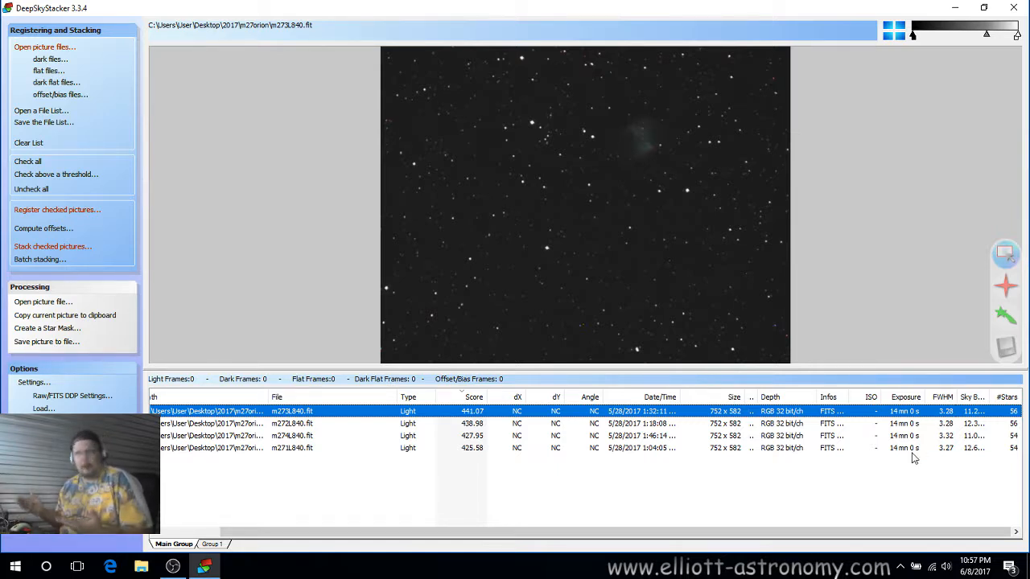
{"action": "left_click_drag", "start_coordinate": [986, 398], "coordinate": [1002, 398]}
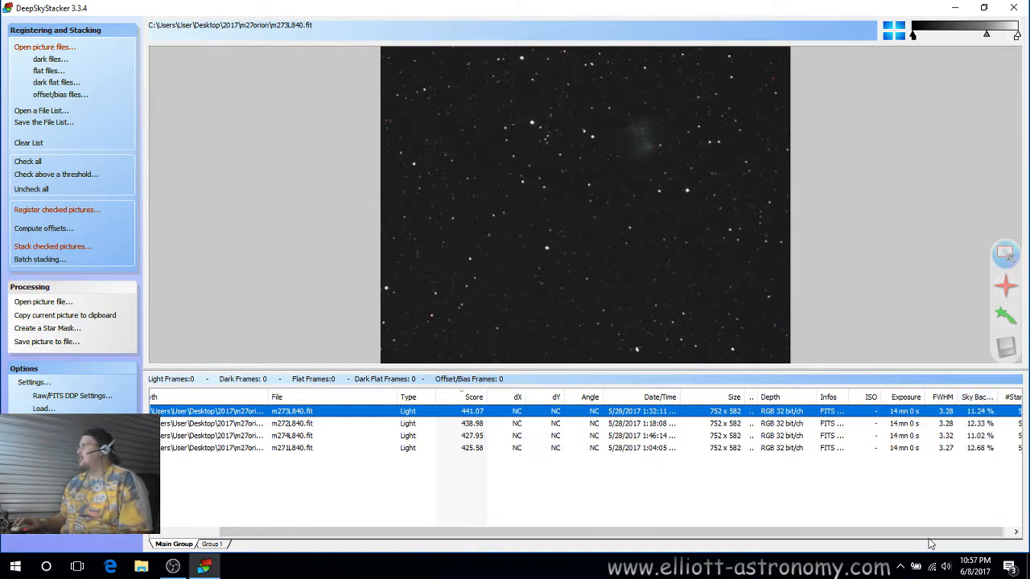
{"action": "left_click_drag", "start_coordinate": [960, 528], "coordinate": [1002, 511]}
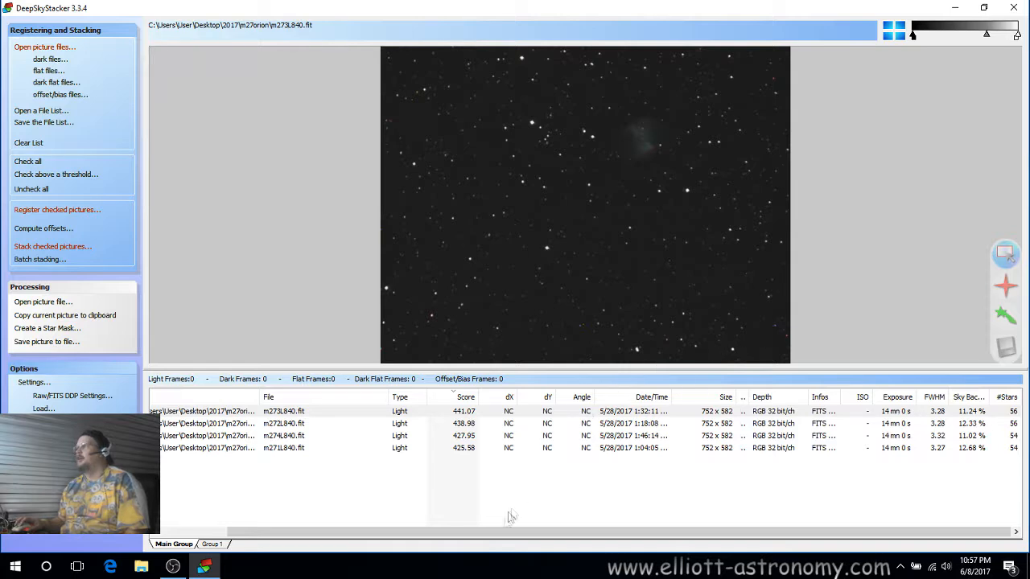
{"action": "left_click_drag", "start_coordinate": [510, 531], "coordinate": [361, 532]}
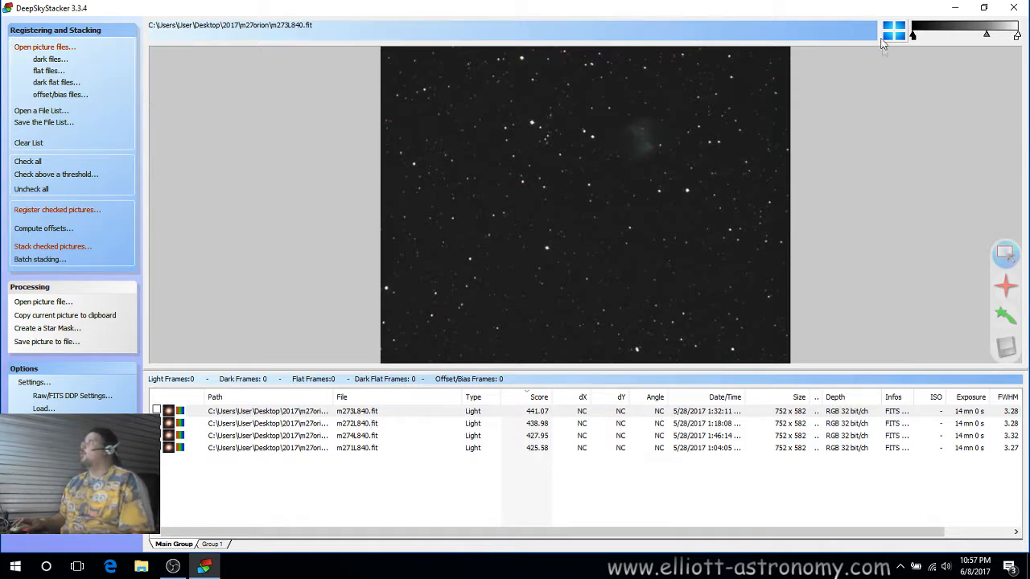
Stretch the preview's levels to bring out the nebula and flip through the four light frames to compare them.
{"action": "left_click_drag", "start_coordinate": [986, 35], "coordinate": [957, 38]}
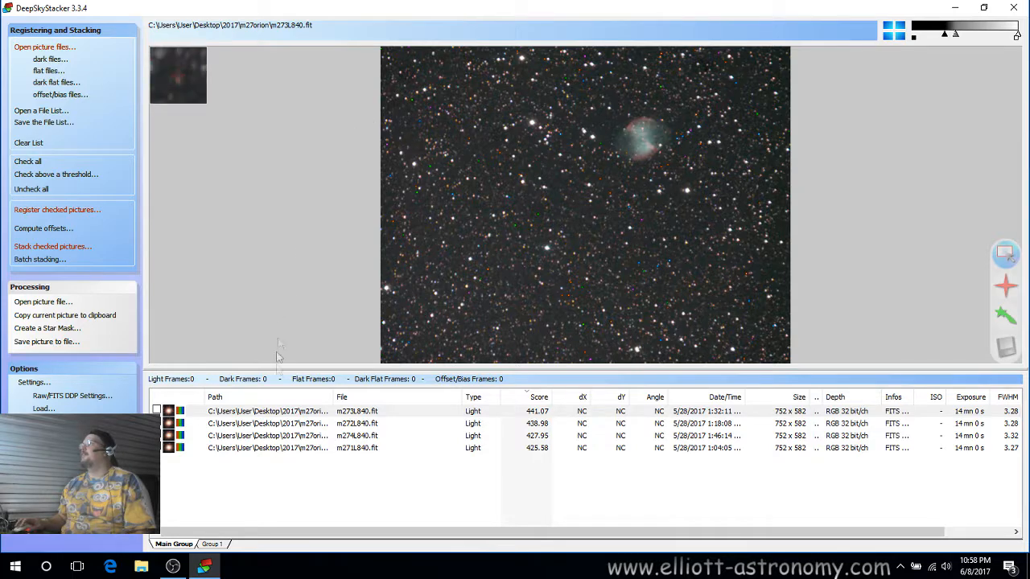
{"action": "left_click", "coordinate": [332, 412]}
{"action": "left_click", "coordinate": [351, 424]}
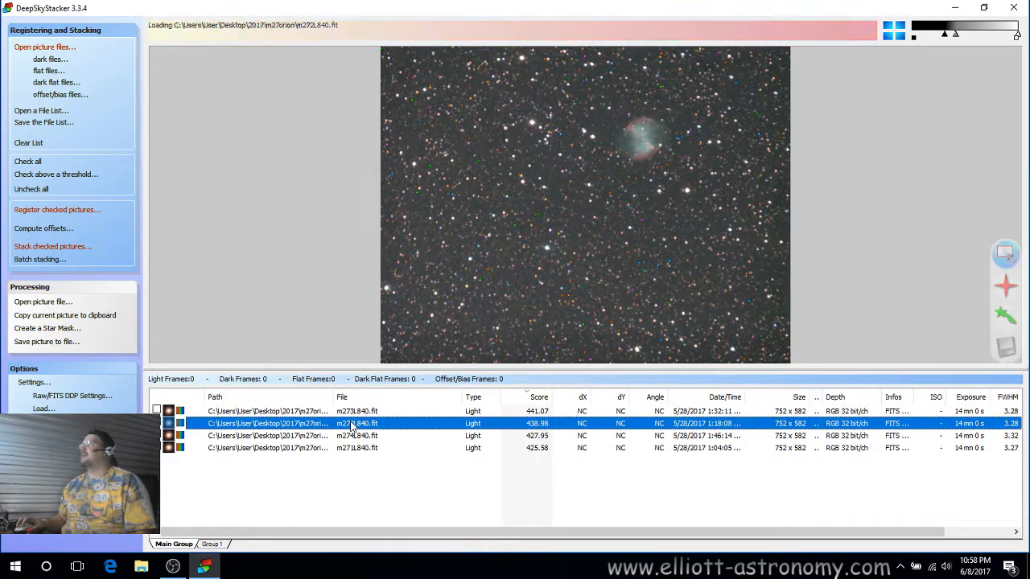
{"action": "left_click", "coordinate": [353, 436]}
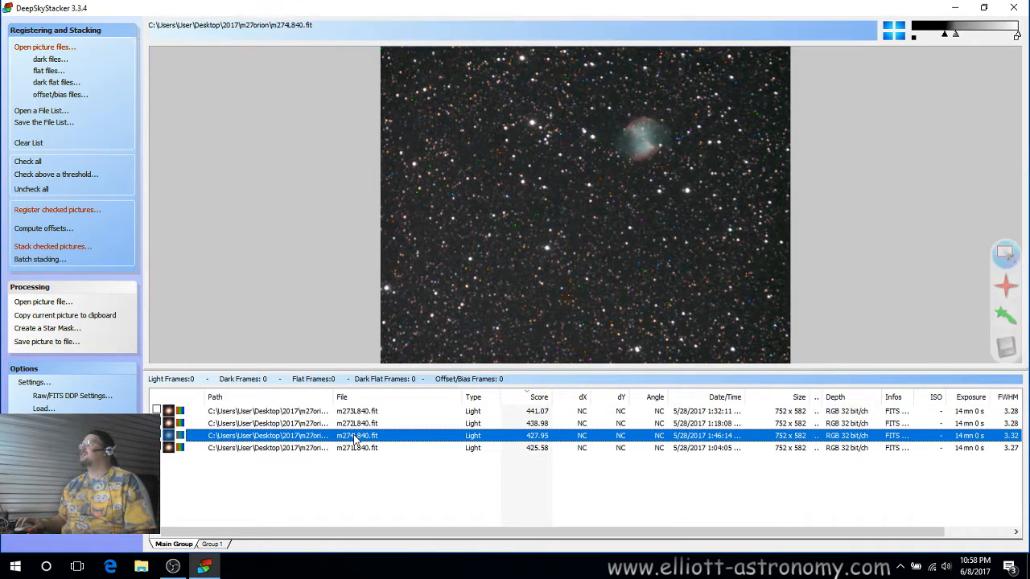
{"action": "left_click", "coordinate": [357, 448]}
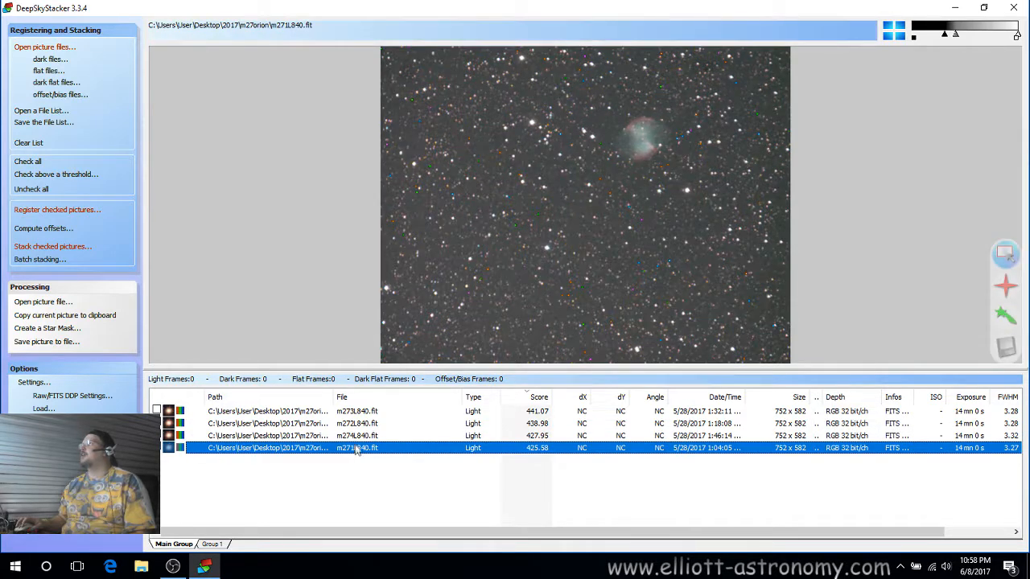
{"action": "left_click", "coordinate": [355, 437]}
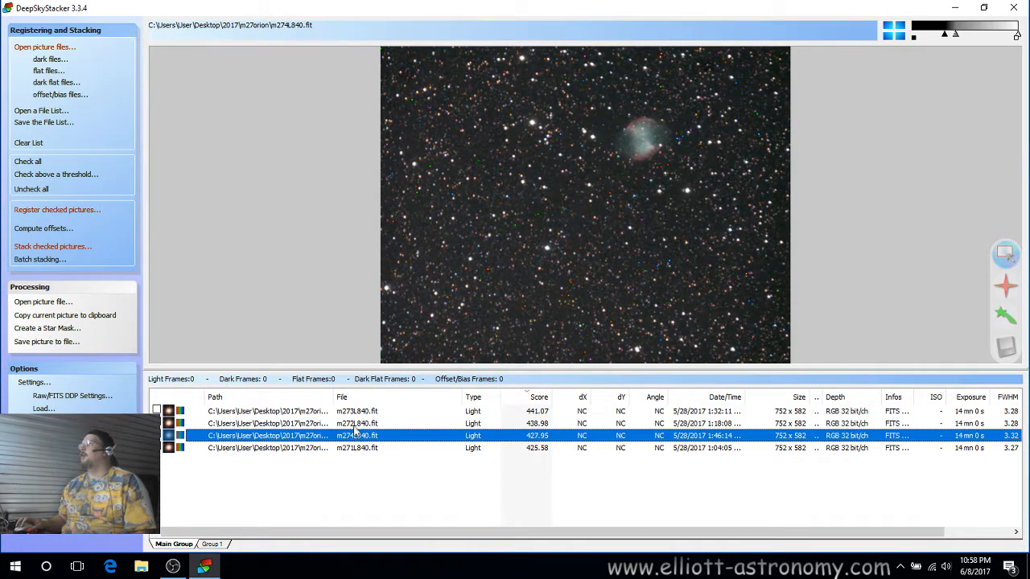
{"action": "left_click", "coordinate": [358, 424]}
{"action": "left_click", "coordinate": [369, 413]}
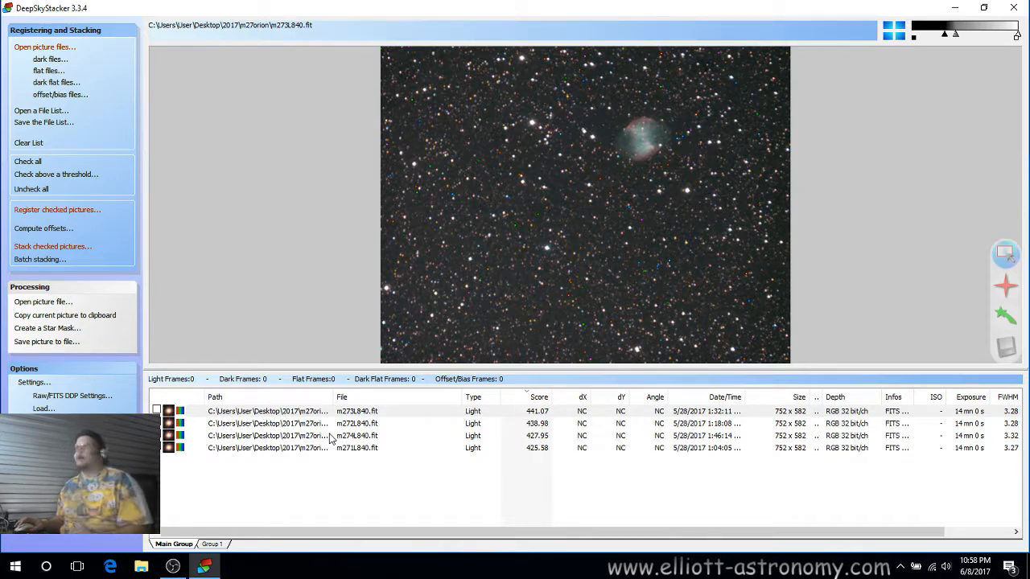
{"action": "left_click", "coordinate": [374, 413]}
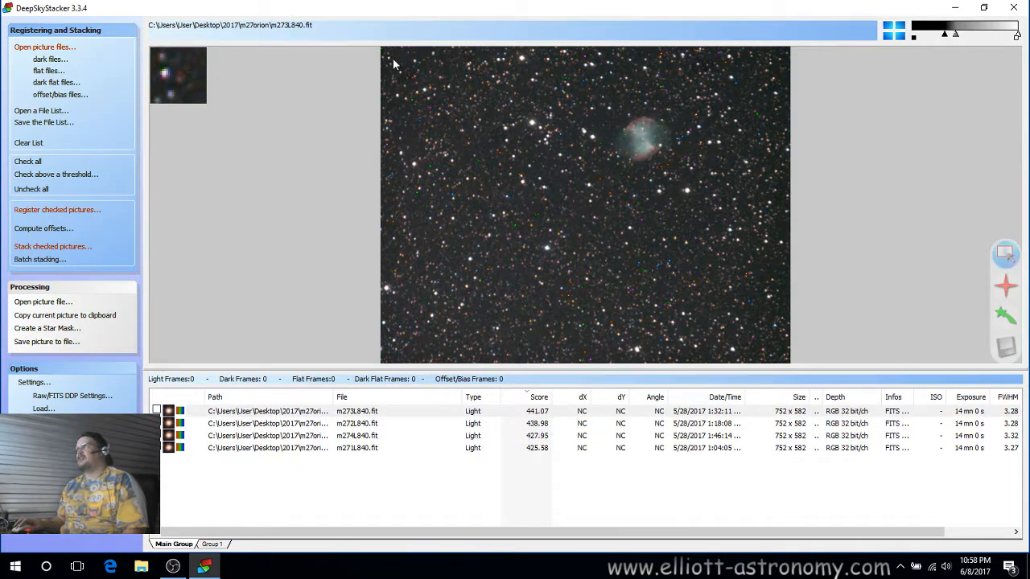
Draw a custom stacking rectangle covering nearly the whole m273L840 frame.
{"action": "left_click_drag", "start_coordinate": [441, 113], "coordinate": [777, 355]}
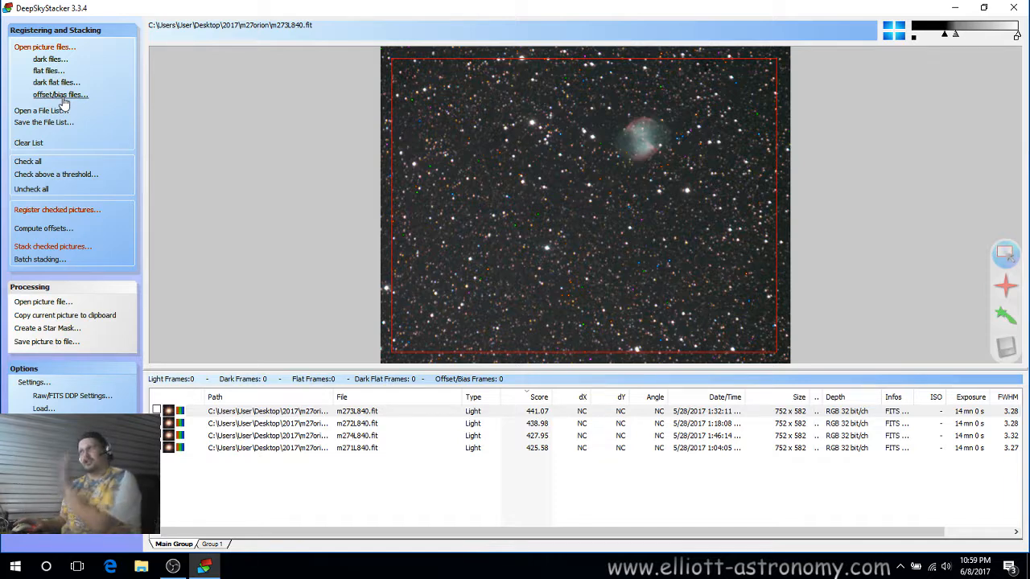
{"action": "left_click", "coordinate": [50, 60]}
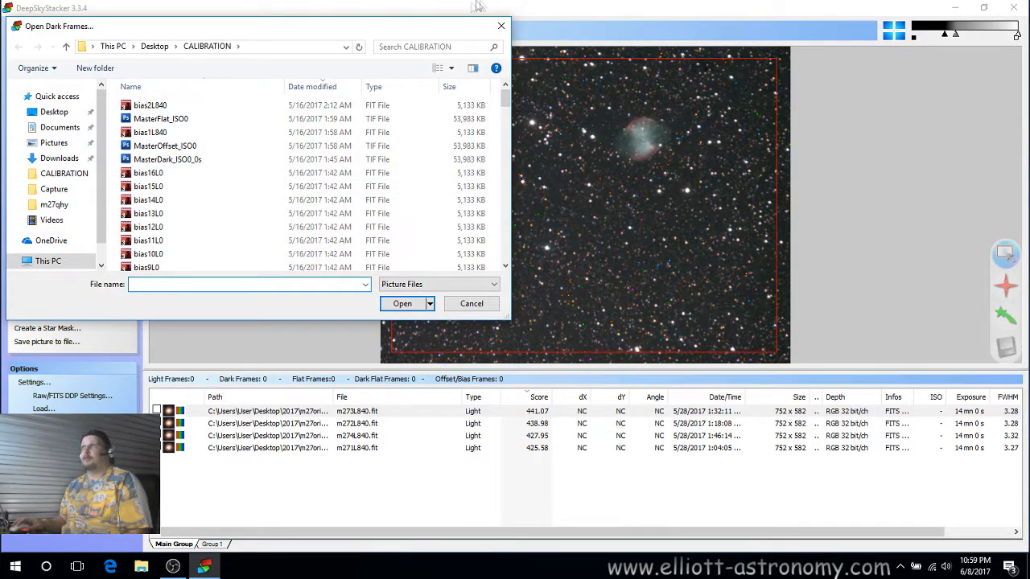
{"action": "left_click", "coordinate": [500, 27]}
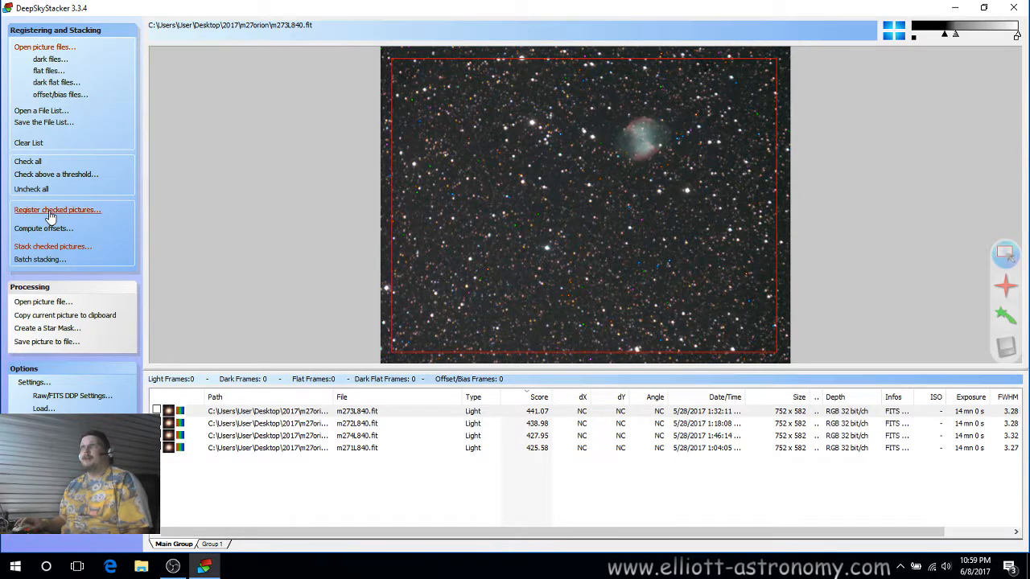
Check all four light frames and open the advanced registration settings.
{"action": "left_click", "coordinate": [27, 161]}
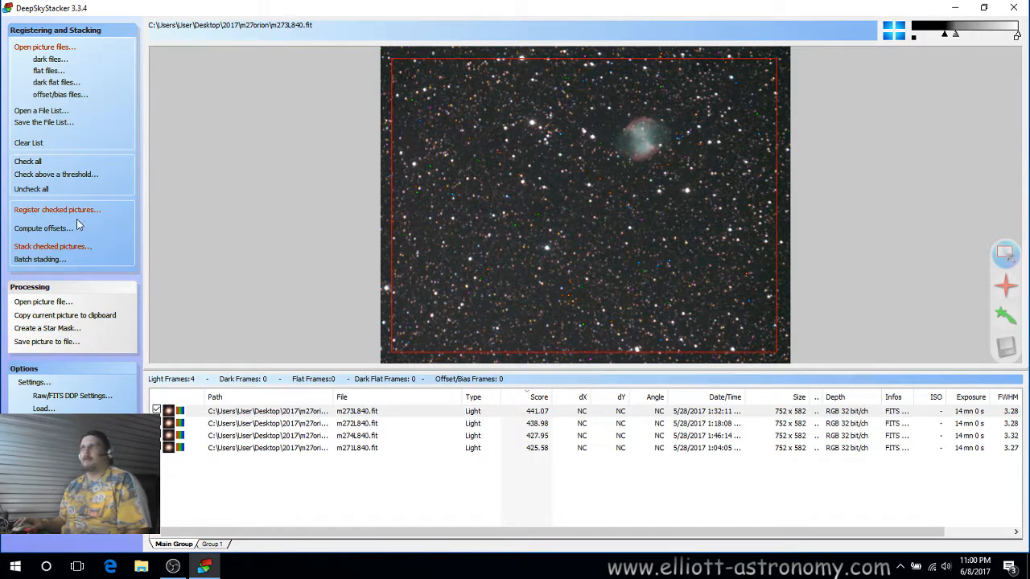
{"action": "left_click", "coordinate": [54, 210]}
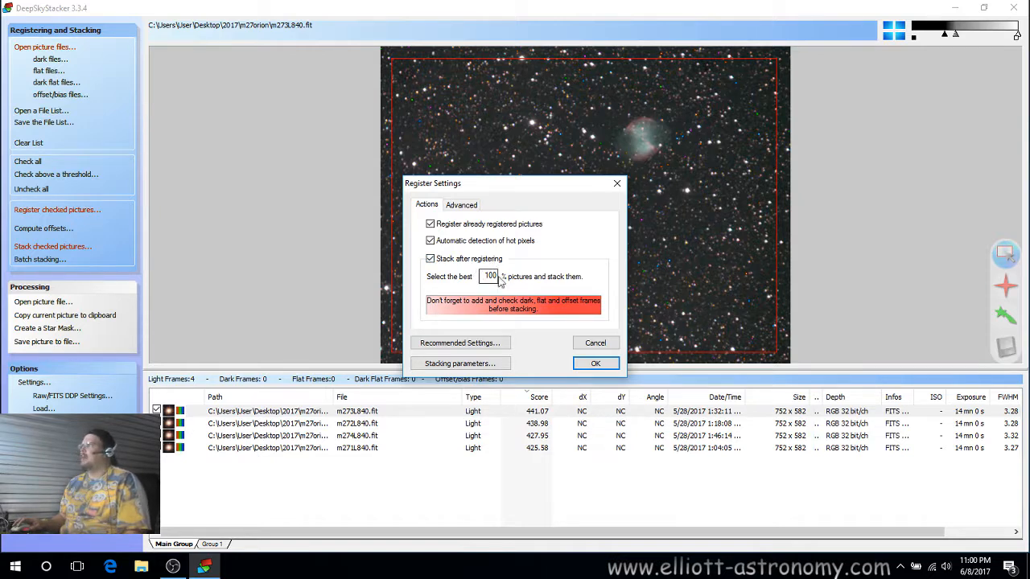
{"action": "left_click", "coordinate": [459, 206]}
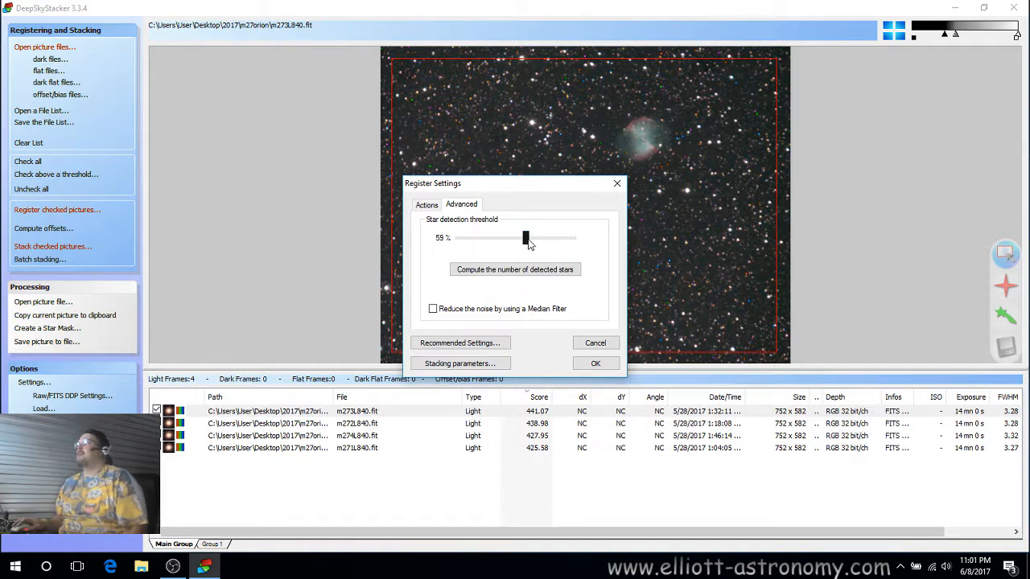
Set the star detection threshold to 51% and compute the number of detected stars.
{"action": "left_click_drag", "start_coordinate": [526, 239], "coordinate": [630, 251]}
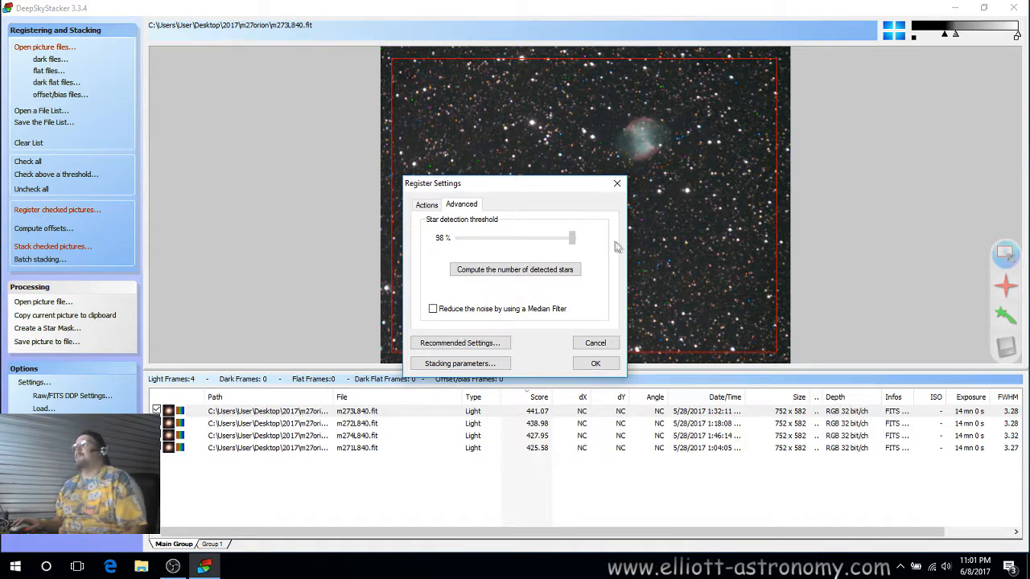
{"action": "left_click_drag", "start_coordinate": [571, 238], "coordinate": [519, 253]}
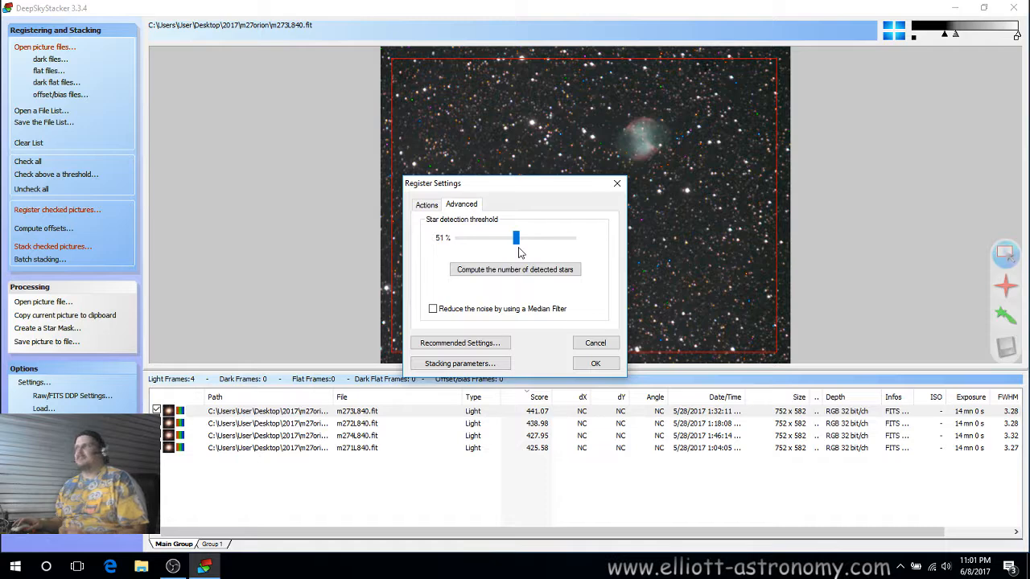
{"action": "left_click", "coordinate": [508, 270]}
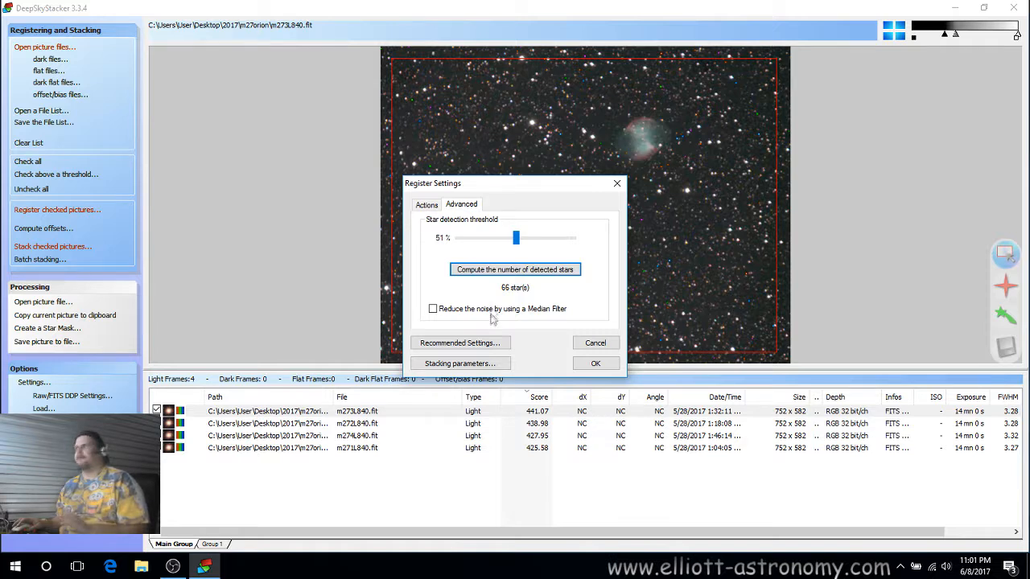
Try median-filter noise reduction, recompute the detected stars, and turn the filter off again.
{"action": "left_click", "coordinate": [434, 310]}
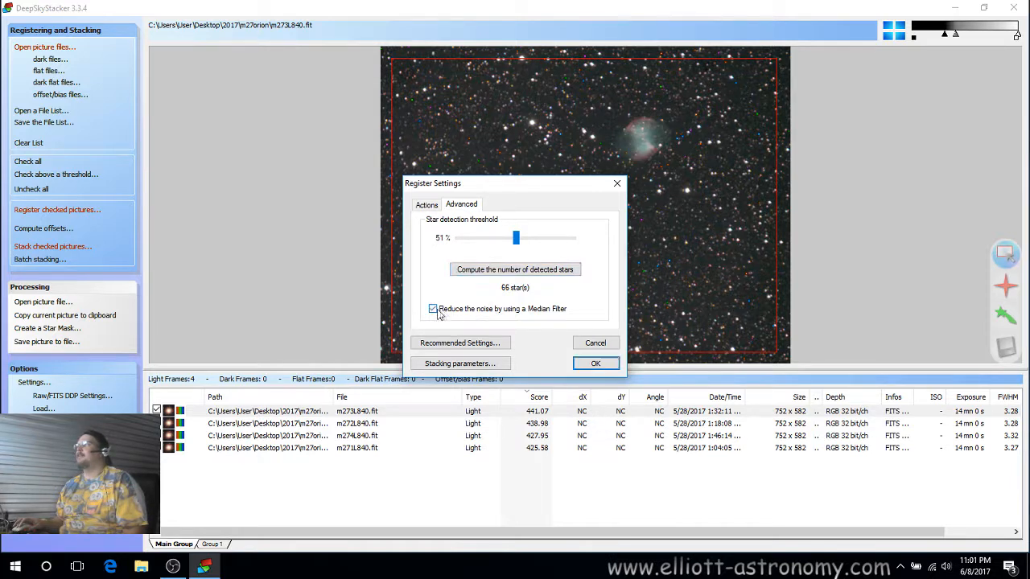
{"action": "left_click", "coordinate": [494, 274]}
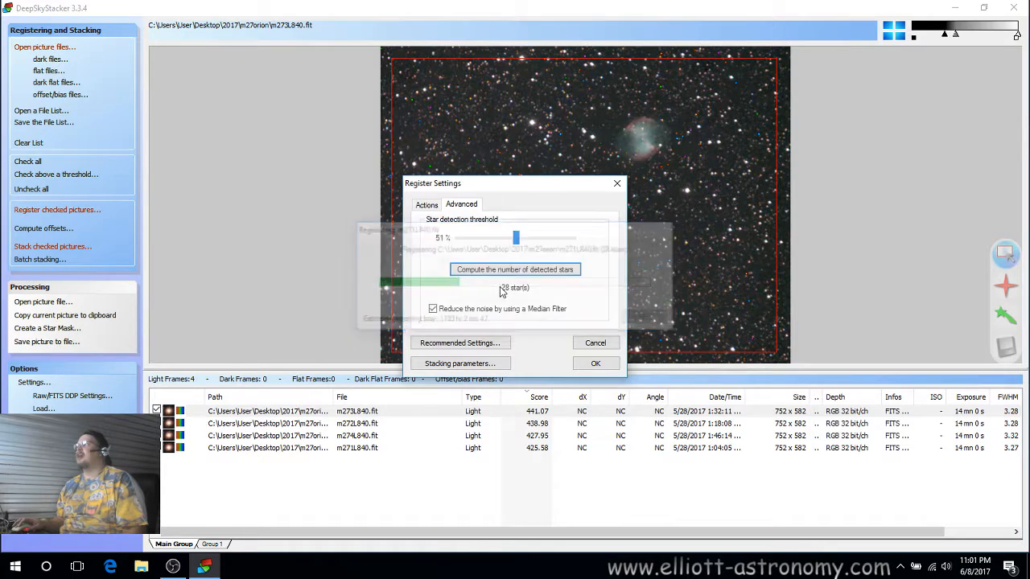
{"action": "left_click", "coordinate": [464, 312]}
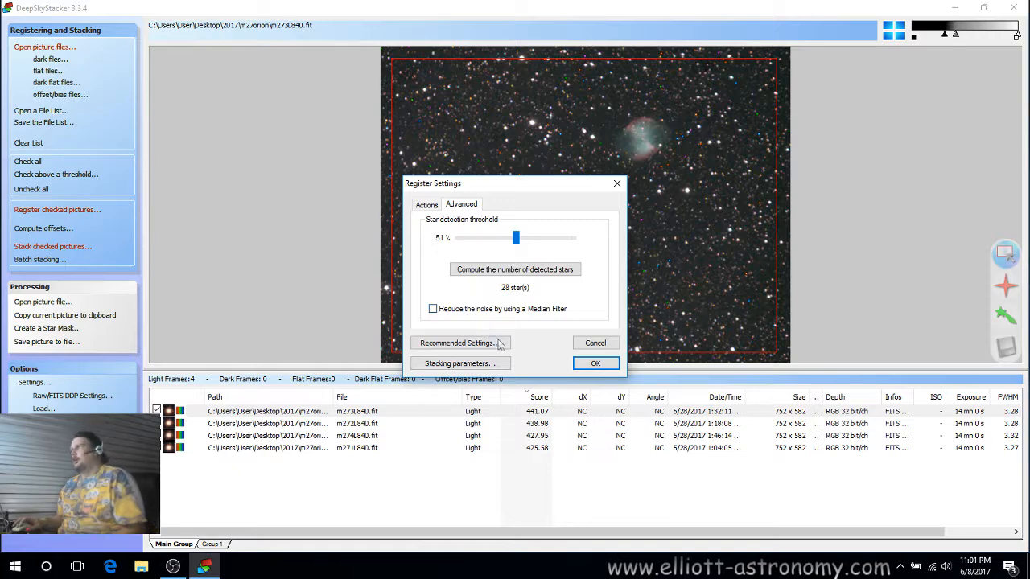
Apply the recommended average combination method and RGB background calibration settings.
{"action": "left_click", "coordinate": [475, 344]}
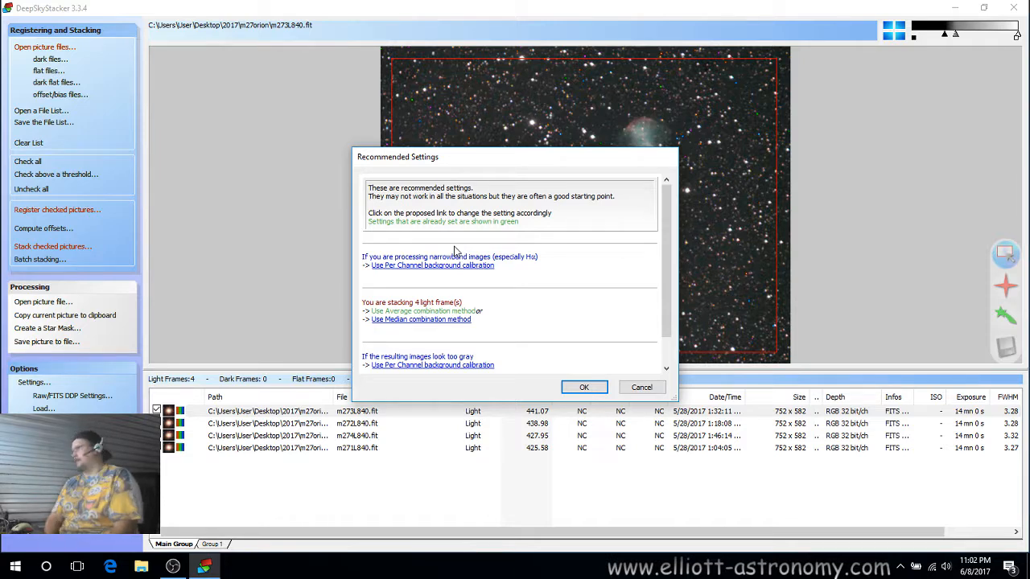
{"action": "left_click", "coordinate": [407, 320]}
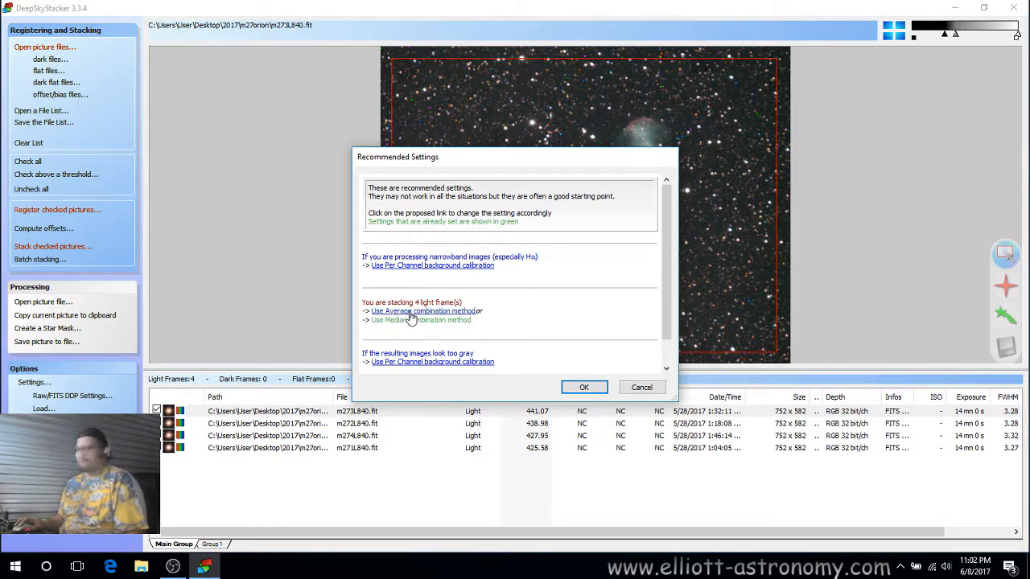
{"action": "left_click", "coordinate": [410, 314]}
{"action": "scroll", "coordinate": [480, 322], "scroll_direction": "down", "scroll_amount": 2}
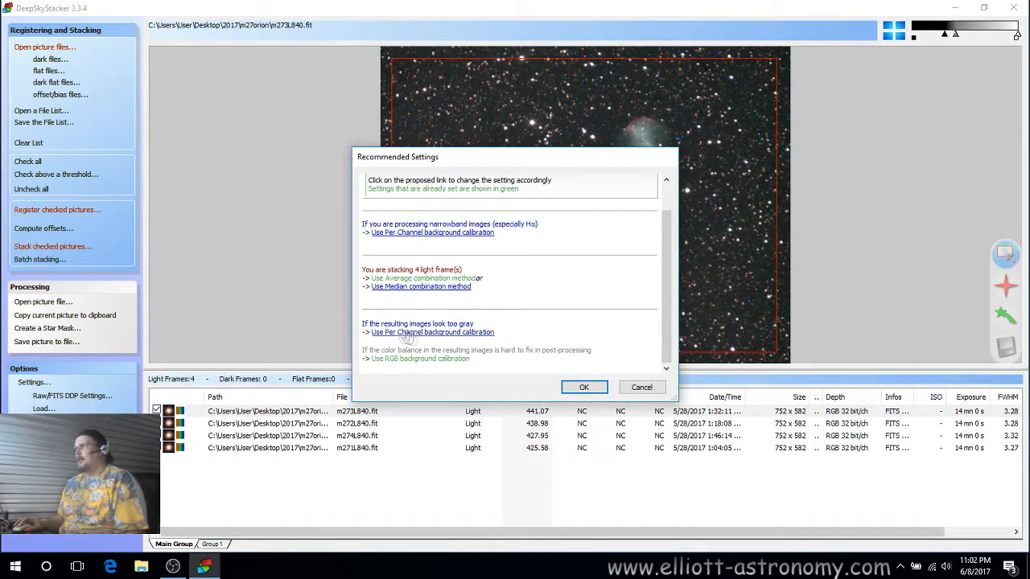
{"action": "left_click", "coordinate": [453, 333]}
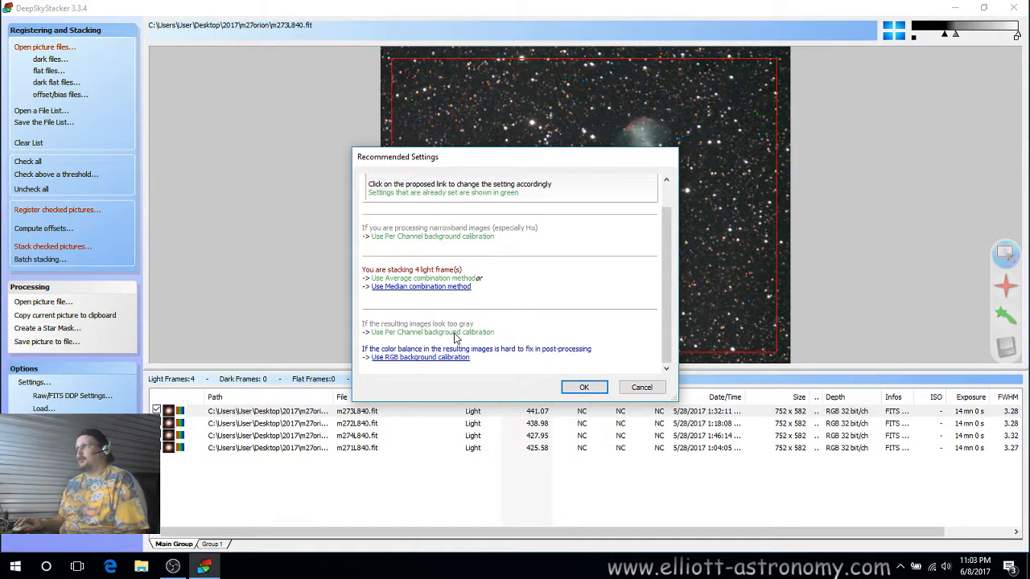
{"action": "left_click", "coordinate": [442, 359]}
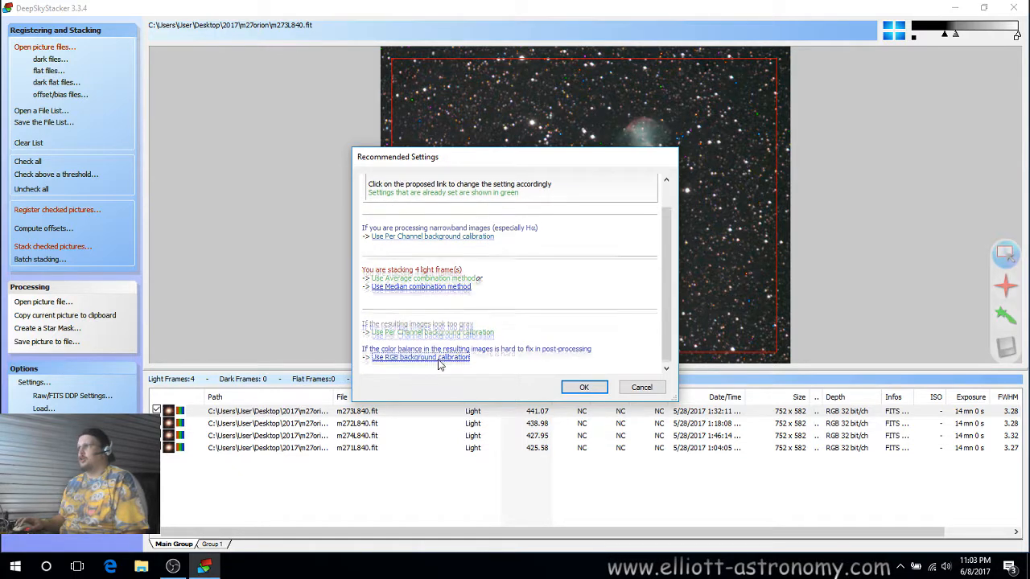
{"action": "left_click", "coordinate": [579, 387]}
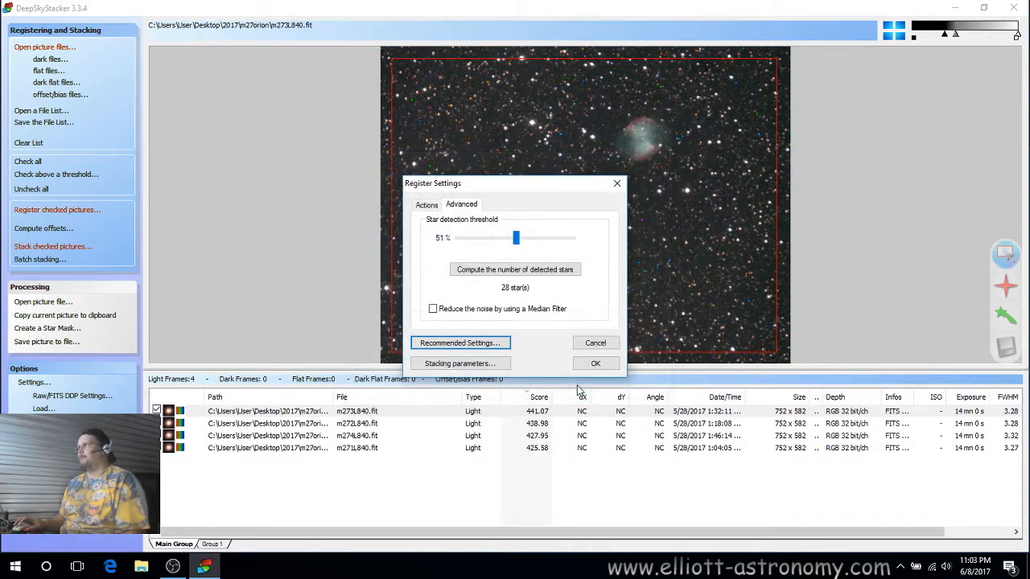
Open the stacking parameters and compare the result modes, keeping Custom Rectangle selected.
{"action": "left_click", "coordinate": [461, 364]}
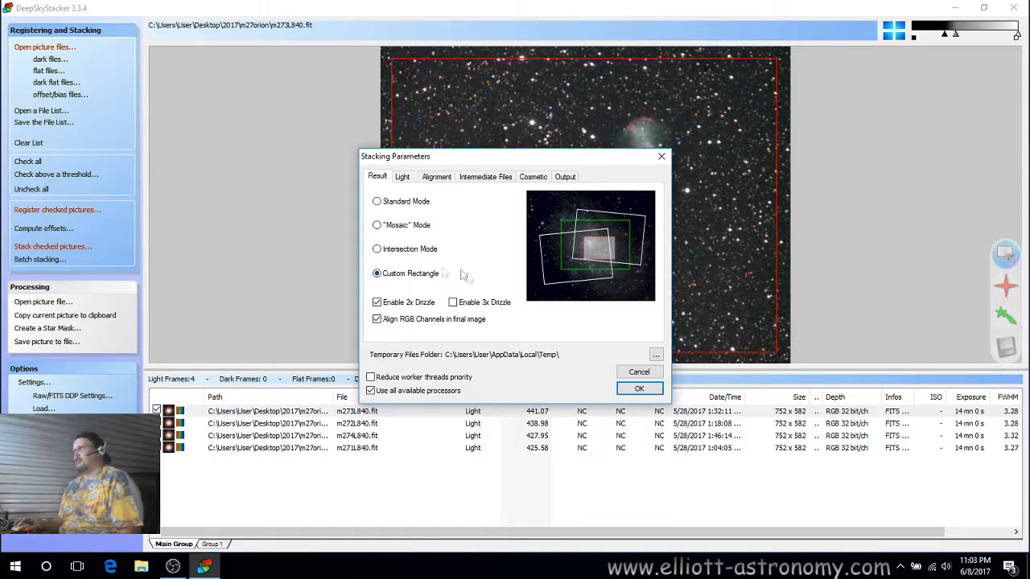
{"action": "left_click", "coordinate": [376, 202]}
{"action": "left_click", "coordinate": [377, 227]}
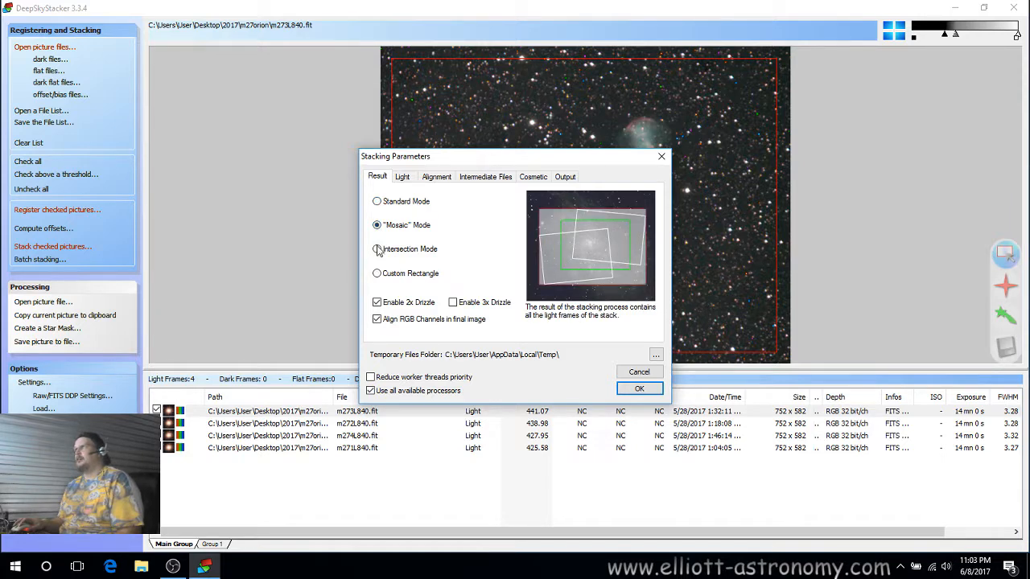
{"action": "left_click", "coordinate": [377, 250]}
{"action": "left_click", "coordinate": [378, 274]}
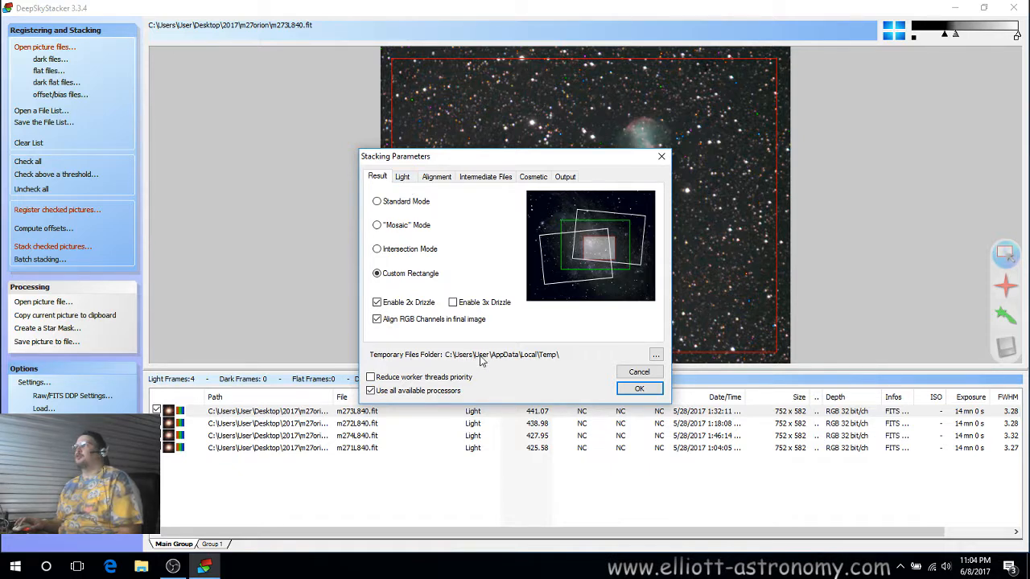
Set the temporary files folder to the Desktop.
{"action": "left_click", "coordinate": [654, 355]}
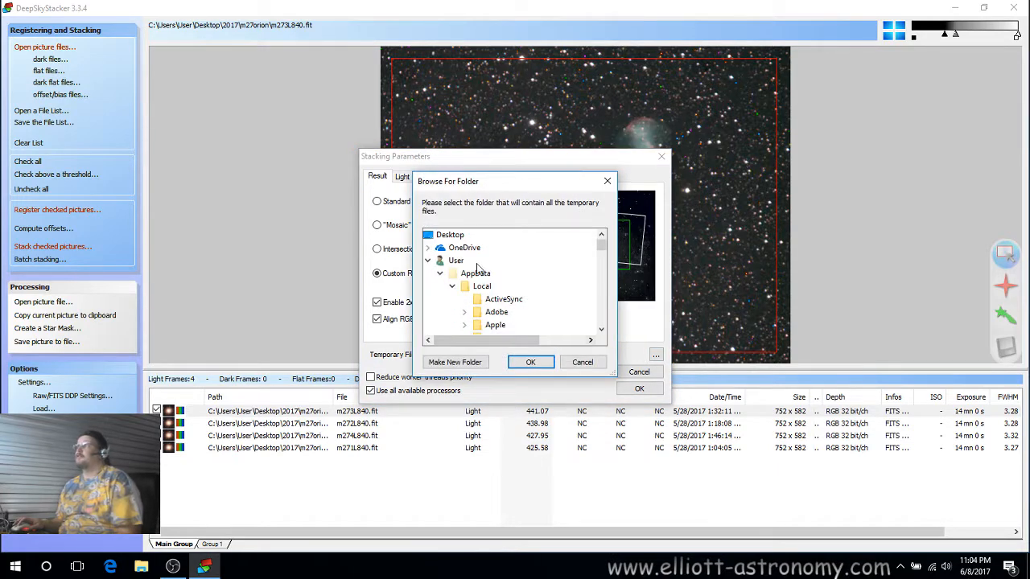
{"action": "left_click", "coordinate": [450, 235]}
{"action": "left_click", "coordinate": [530, 363]}
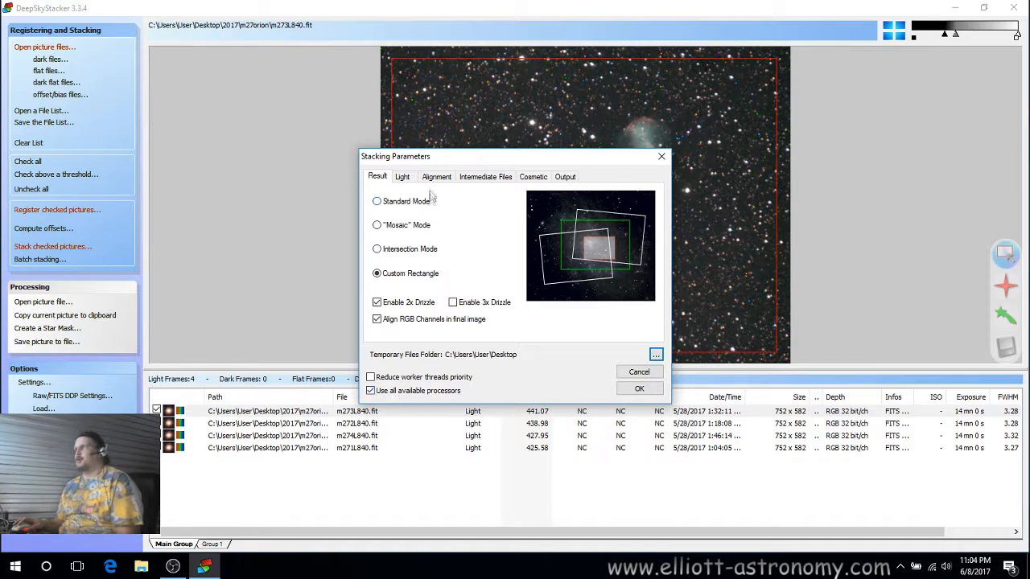
Review the light stacking modes one by one, leaving Average selected.
{"action": "left_click", "coordinate": [408, 179]}
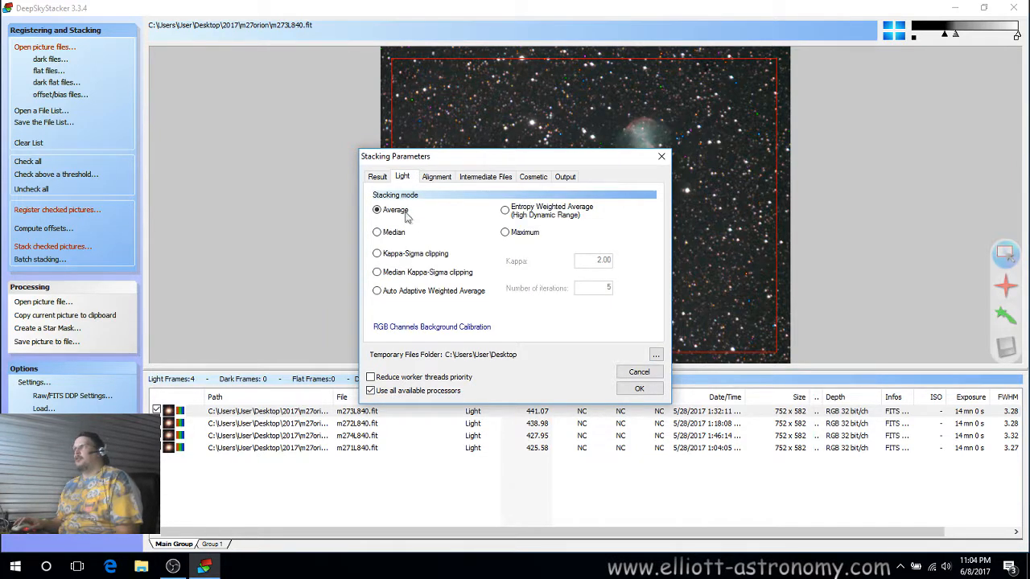
{"action": "left_click", "coordinate": [388, 233]}
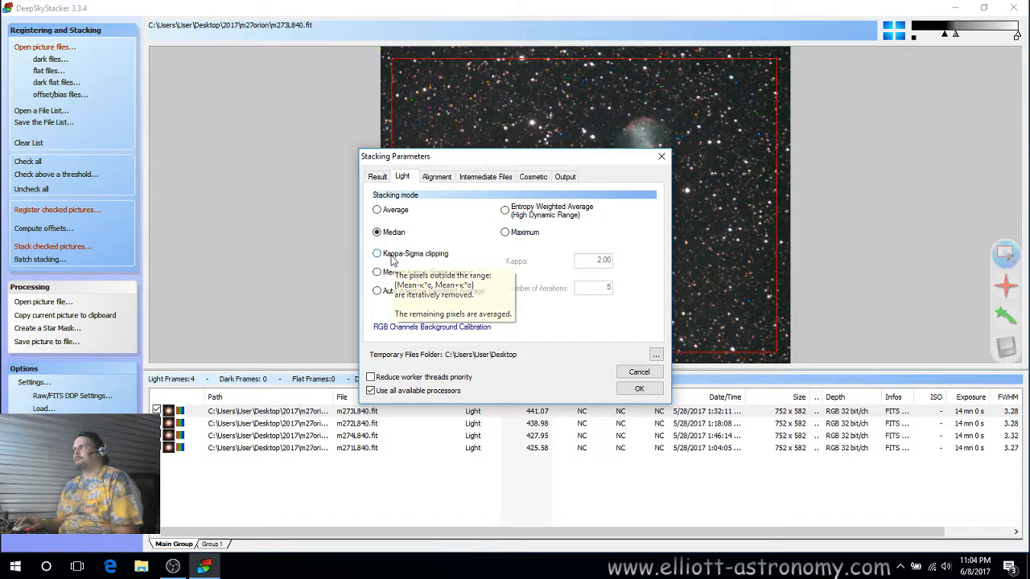
{"action": "left_click", "coordinate": [392, 255]}
{"action": "left_click", "coordinate": [394, 275]}
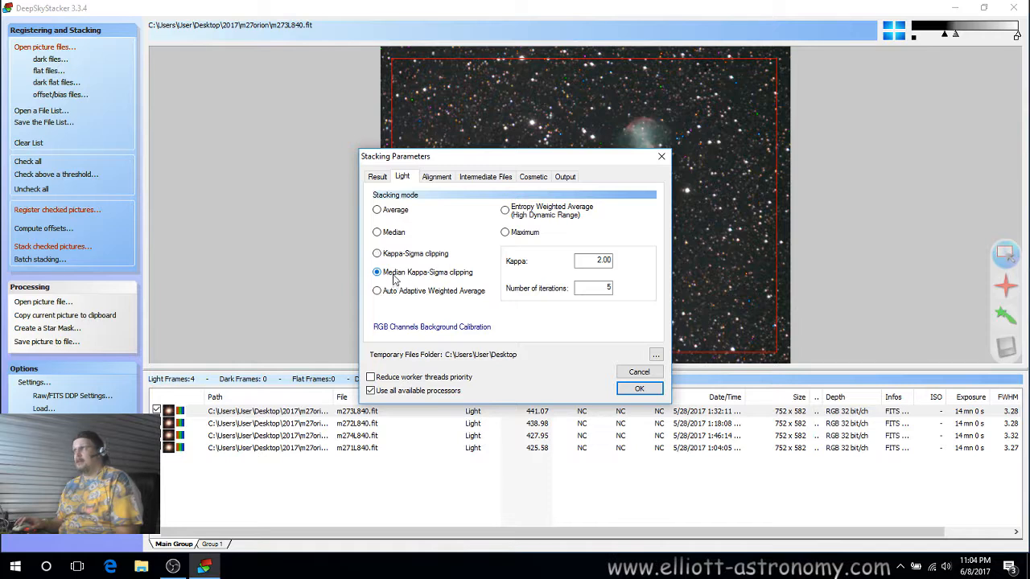
{"action": "left_click", "coordinate": [402, 295]}
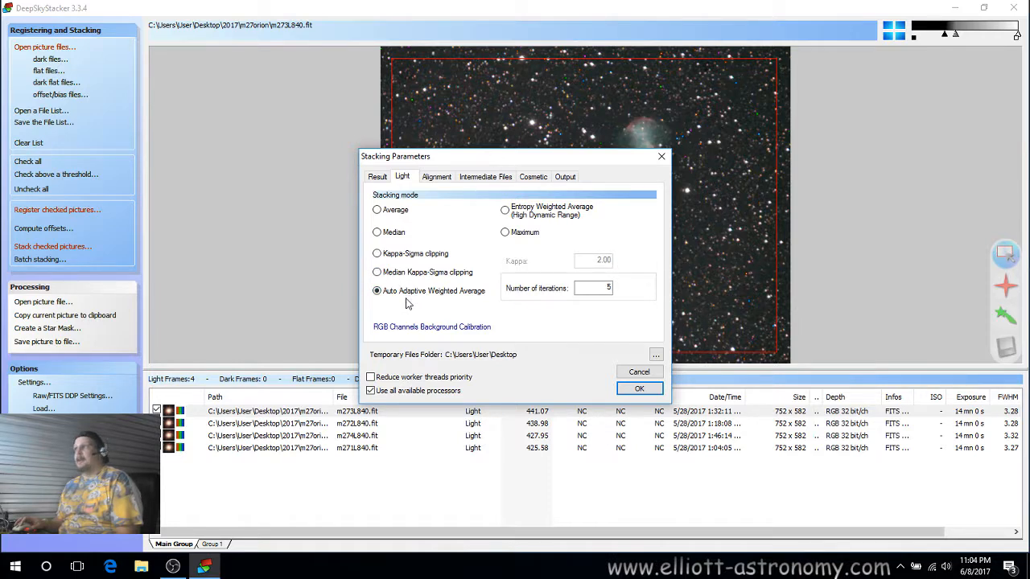
{"action": "left_click", "coordinate": [507, 215]}
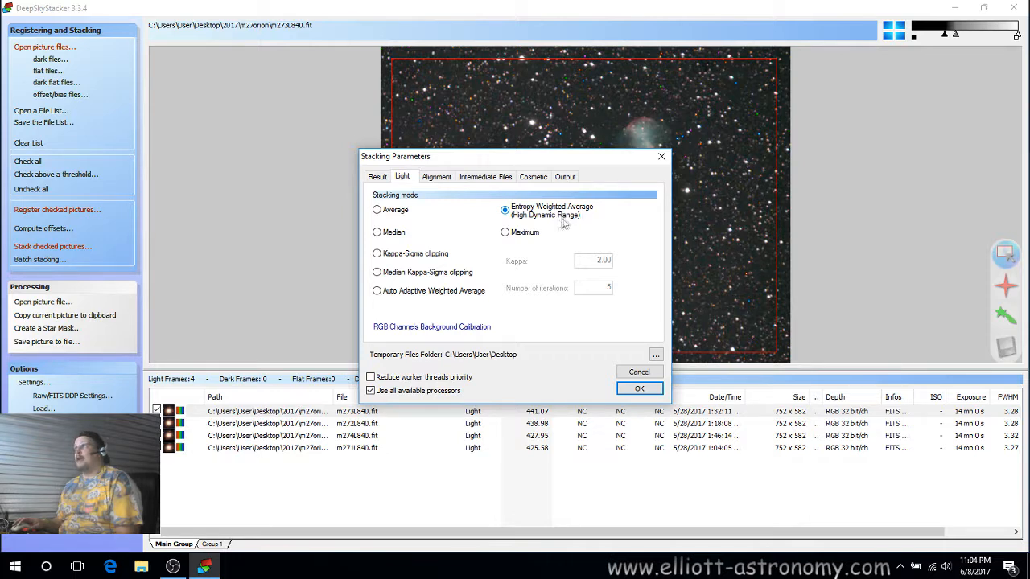
{"action": "left_click", "coordinate": [507, 231]}
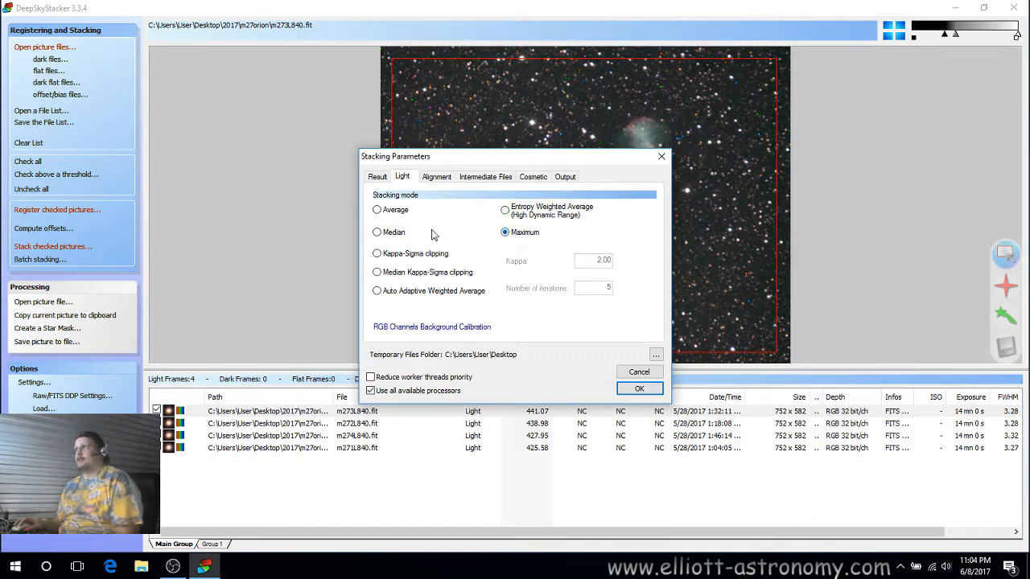
Review the alignment transformation options, leaving Automatic selected.
{"action": "left_click", "coordinate": [435, 177]}
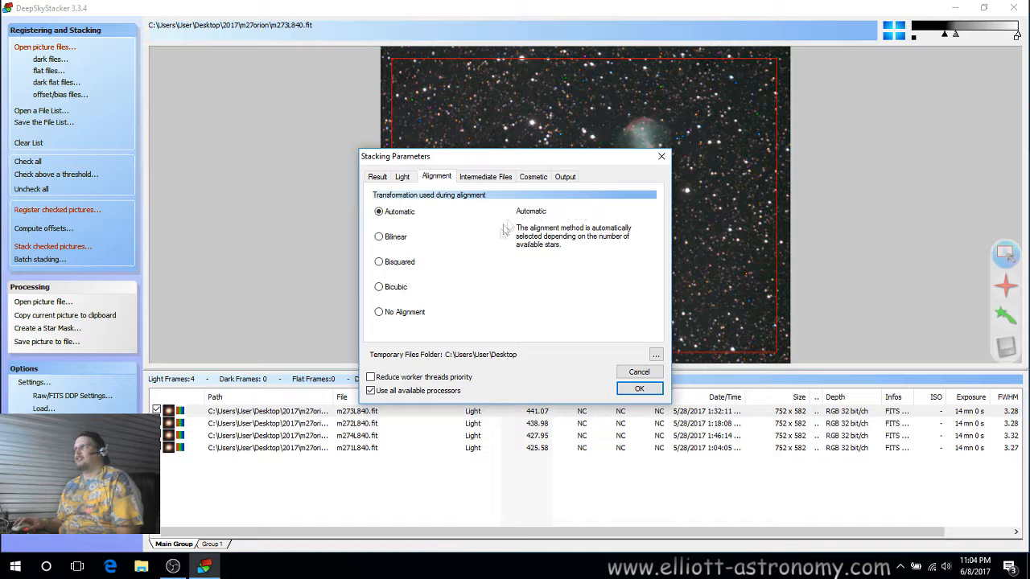
{"action": "left_click", "coordinate": [388, 243]}
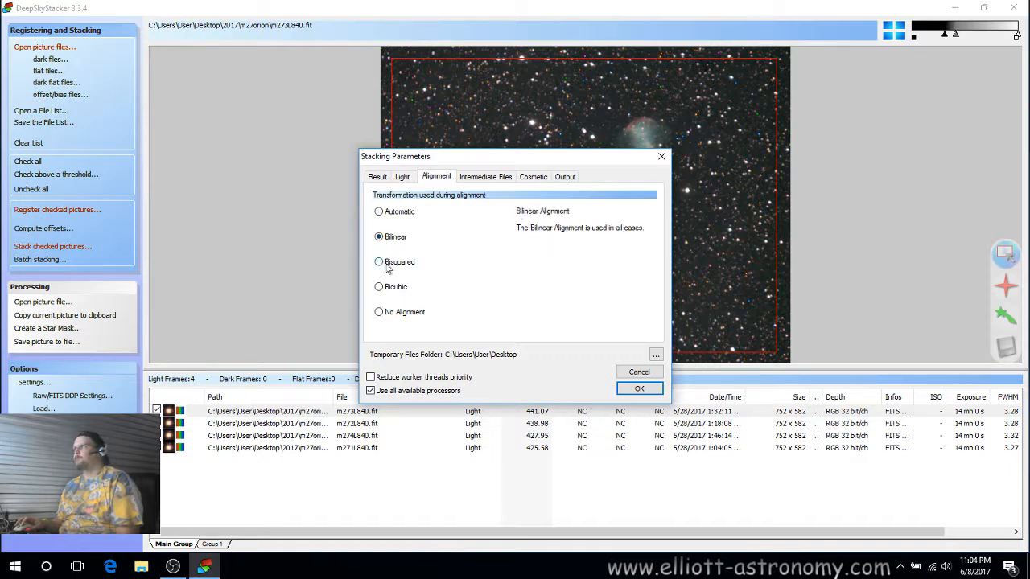
{"action": "left_click", "coordinate": [388, 269]}
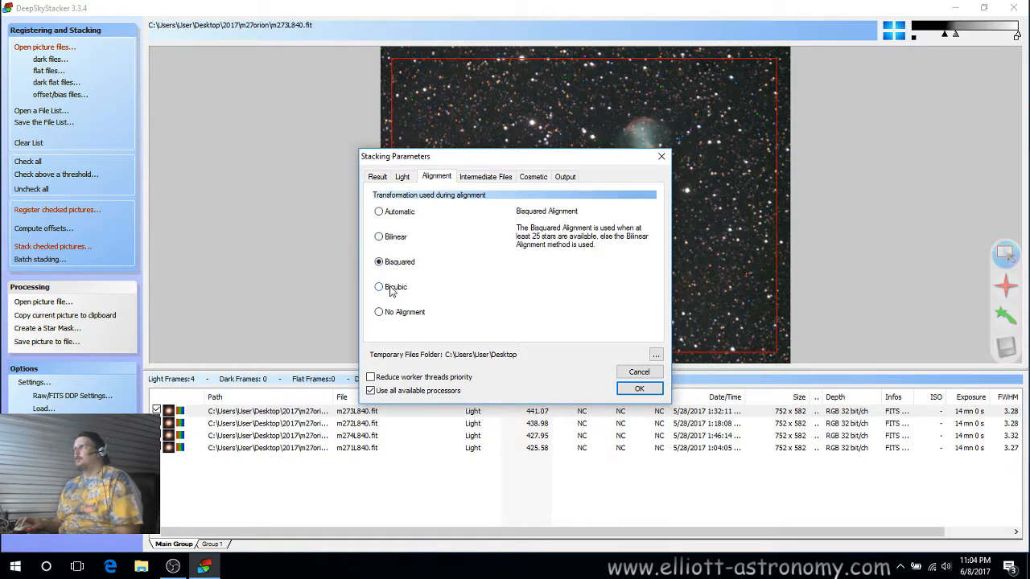
{"action": "left_click", "coordinate": [392, 293]}
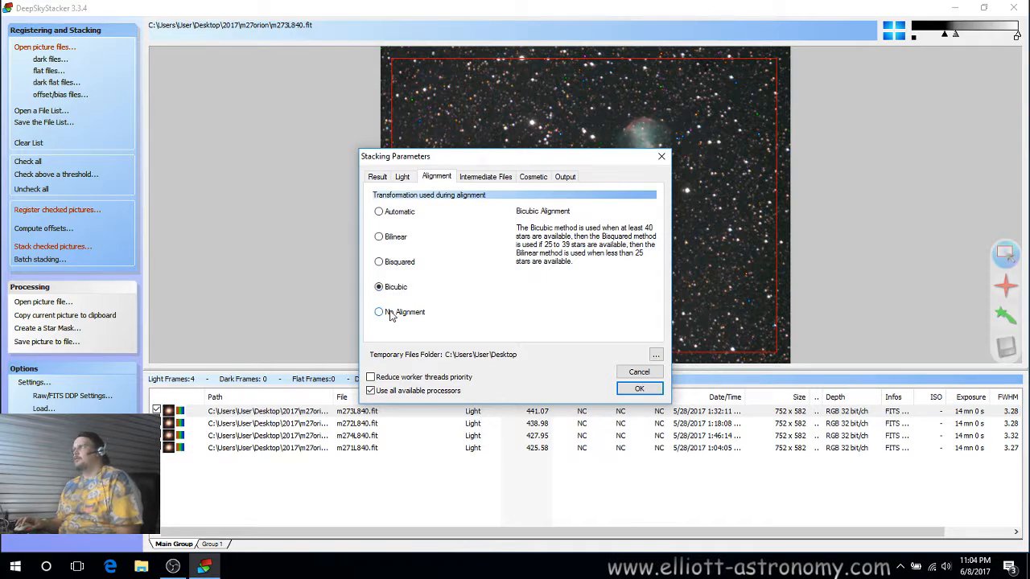
{"action": "left_click", "coordinate": [392, 316]}
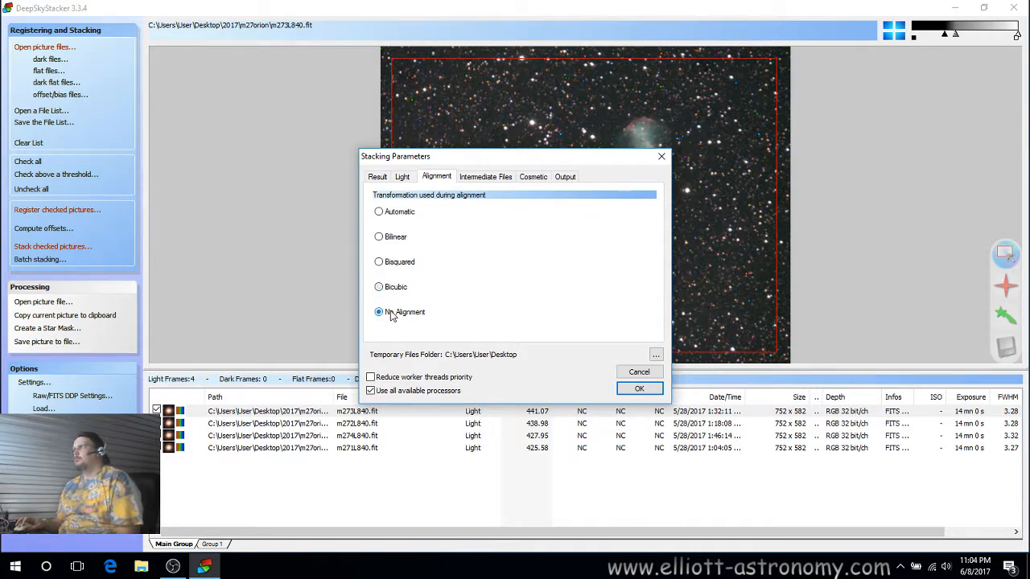
{"action": "left_click", "coordinate": [394, 212]}
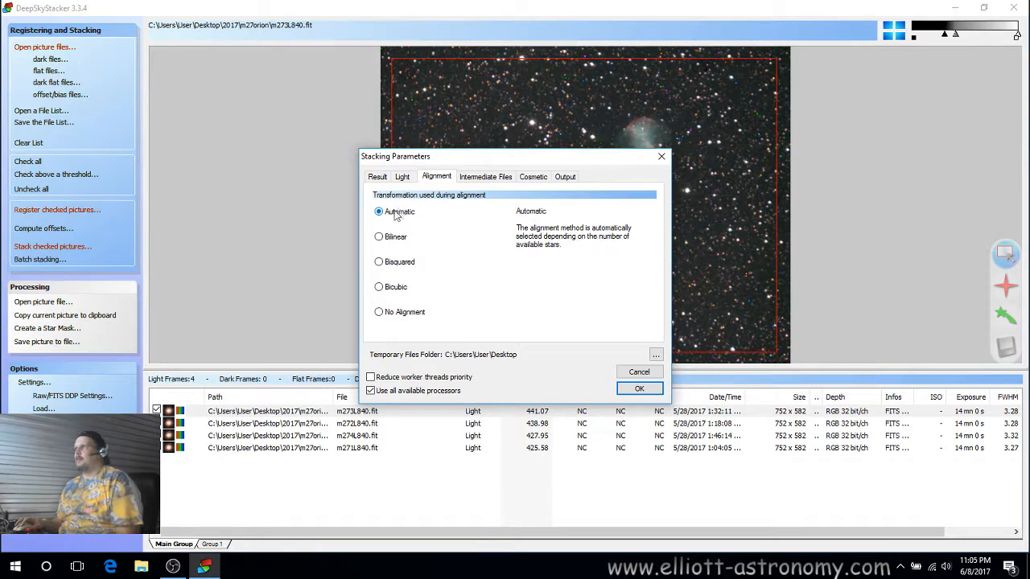
Review the intermediate files options and test the cosmetic hot and cold pixel cleaning on the first frame.
{"action": "left_click", "coordinate": [481, 177]}
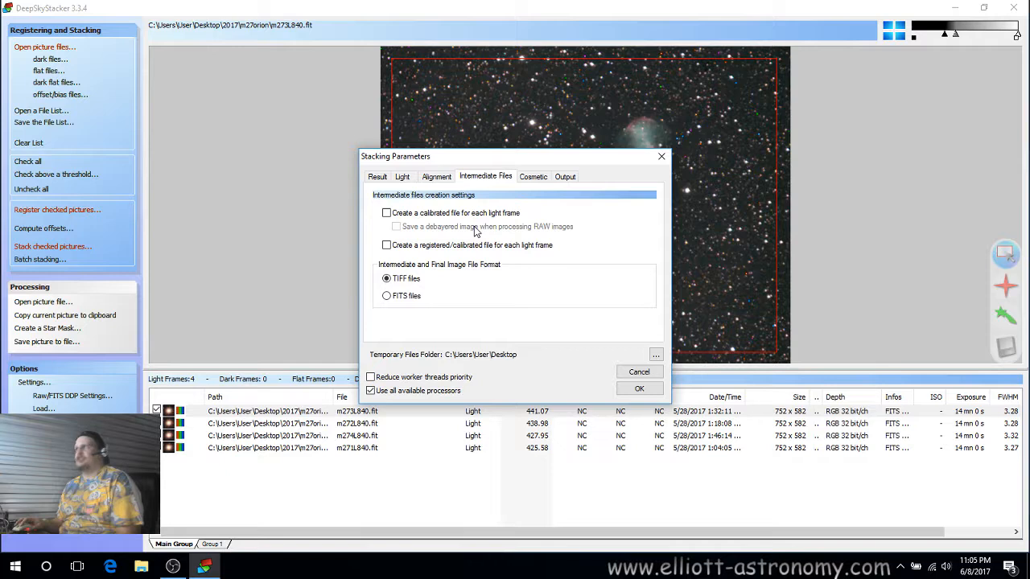
{"action": "left_click", "coordinate": [532, 177]}
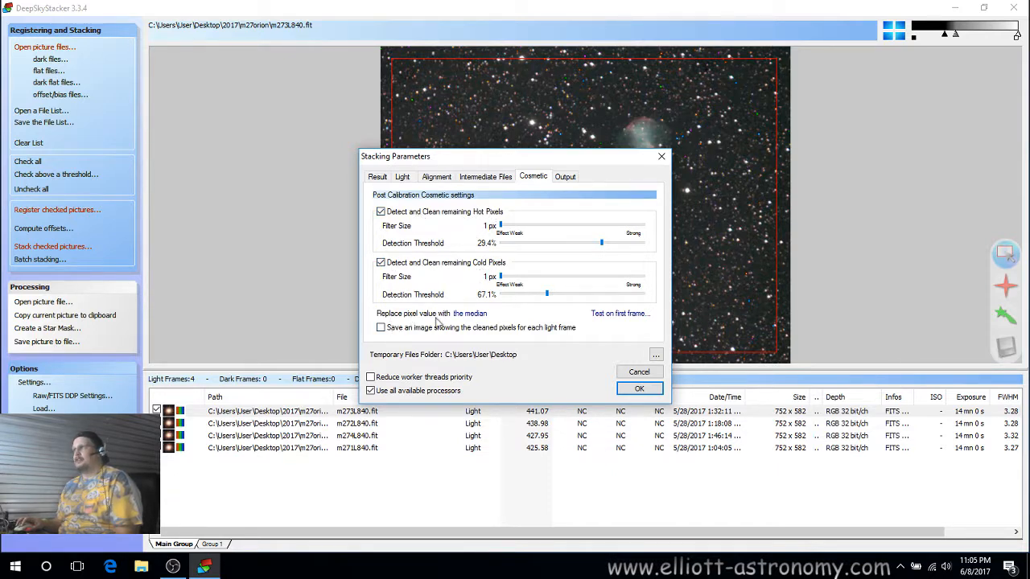
{"action": "left_click", "coordinate": [616, 315]}
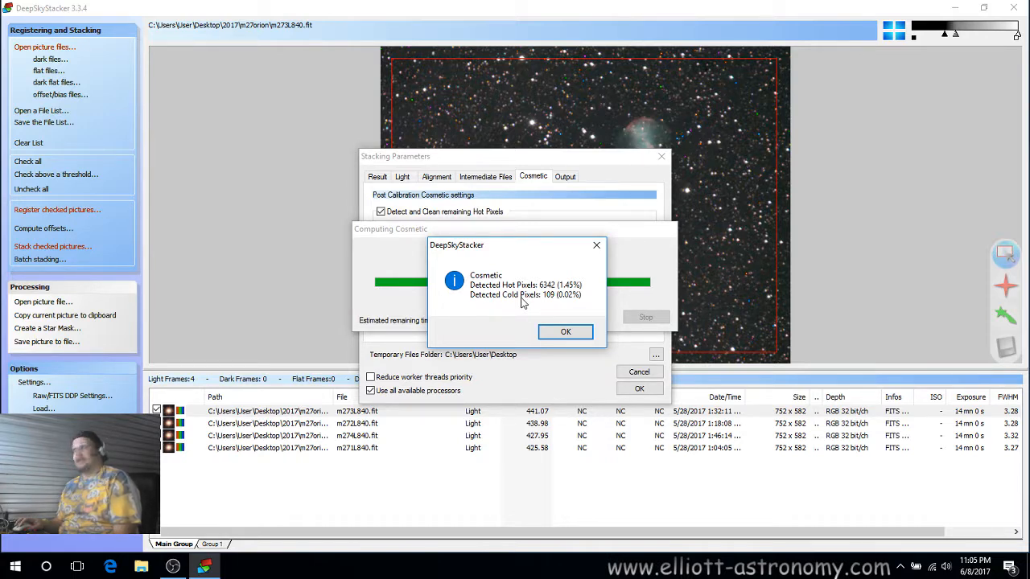
Raise the hot pixel detection threshold to 80.4% and test the cosmetic cleaning on the first frame again.
{"action": "left_click", "coordinate": [558, 335]}
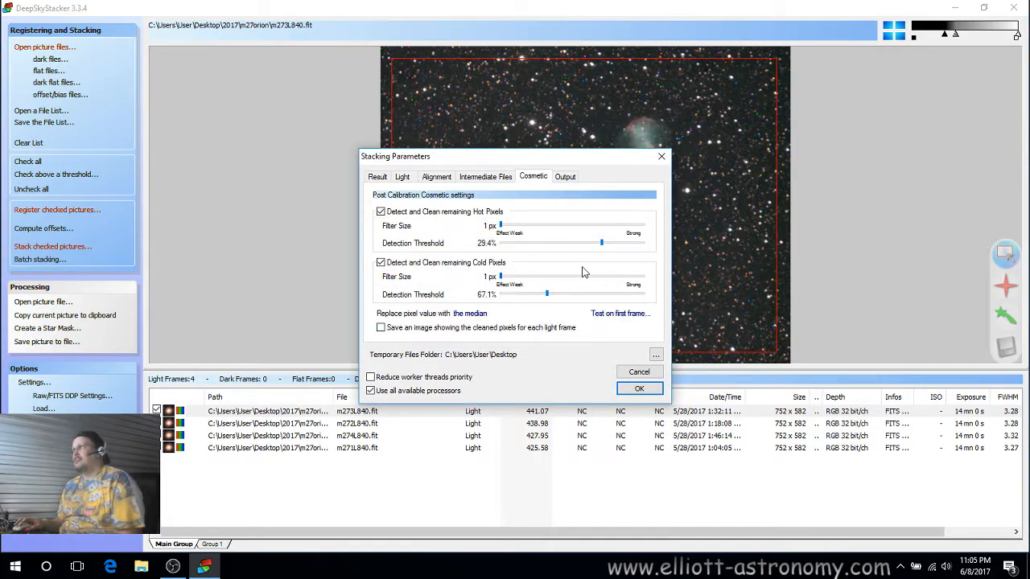
{"action": "left_click_drag", "start_coordinate": [602, 245], "coordinate": [531, 248]}
{"action": "left_click", "coordinate": [601, 315]}
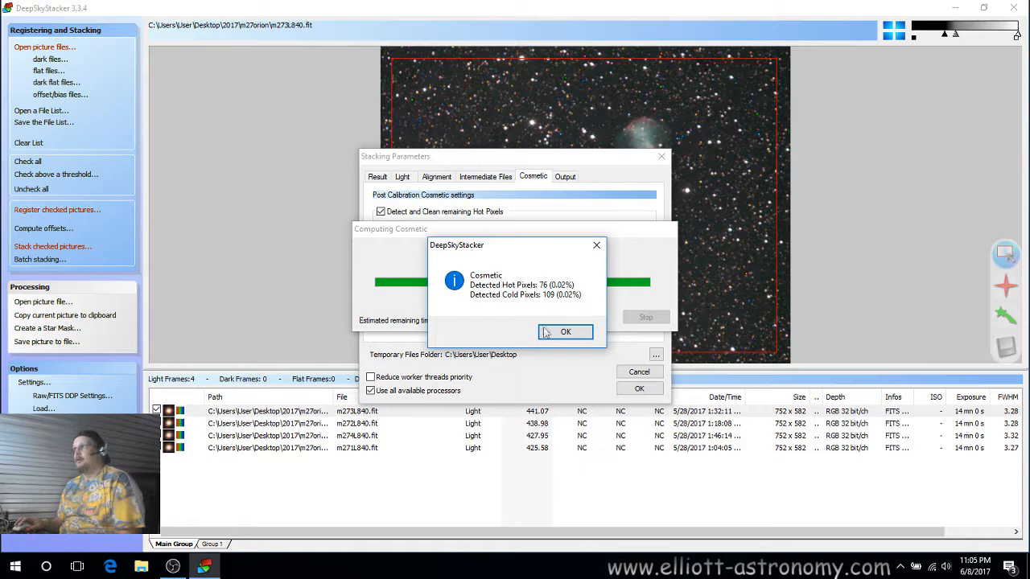
{"action": "left_click", "coordinate": [559, 331]}
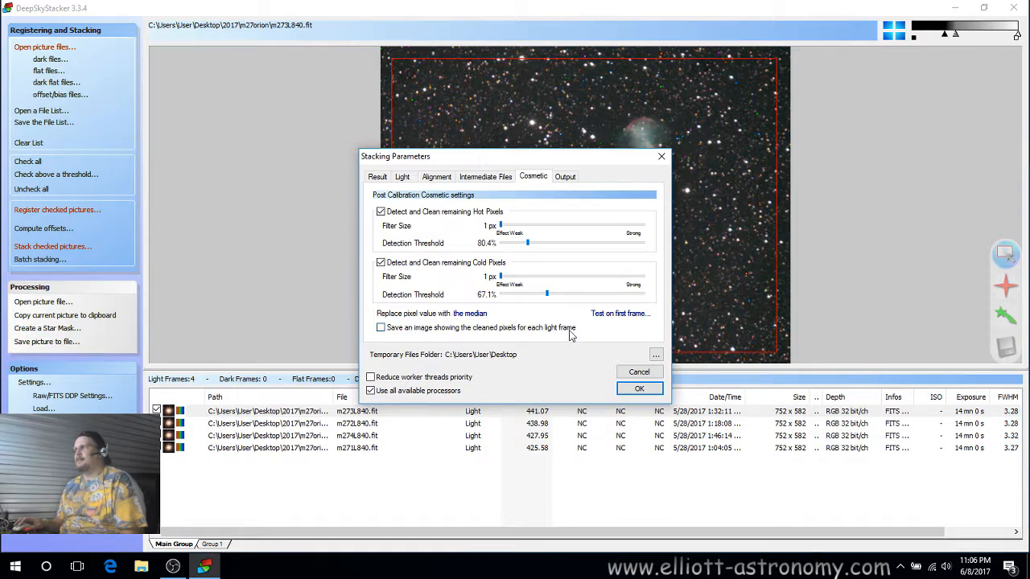
Check the output file settings, accept the stacking parameters and register settings, and start registering and stacking the frames.
{"action": "left_click", "coordinate": [565, 178]}
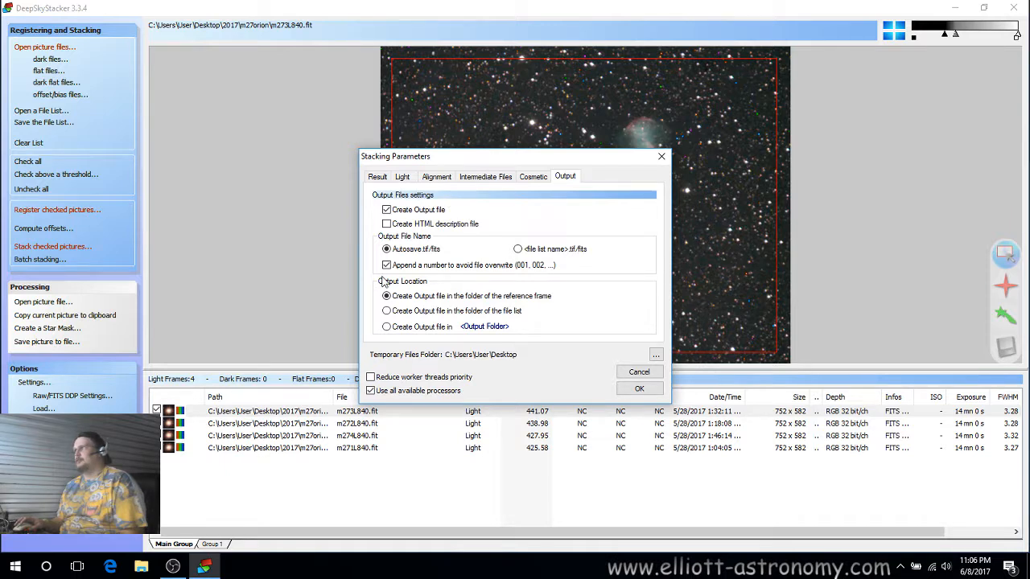
{"action": "left_click", "coordinate": [649, 394]}
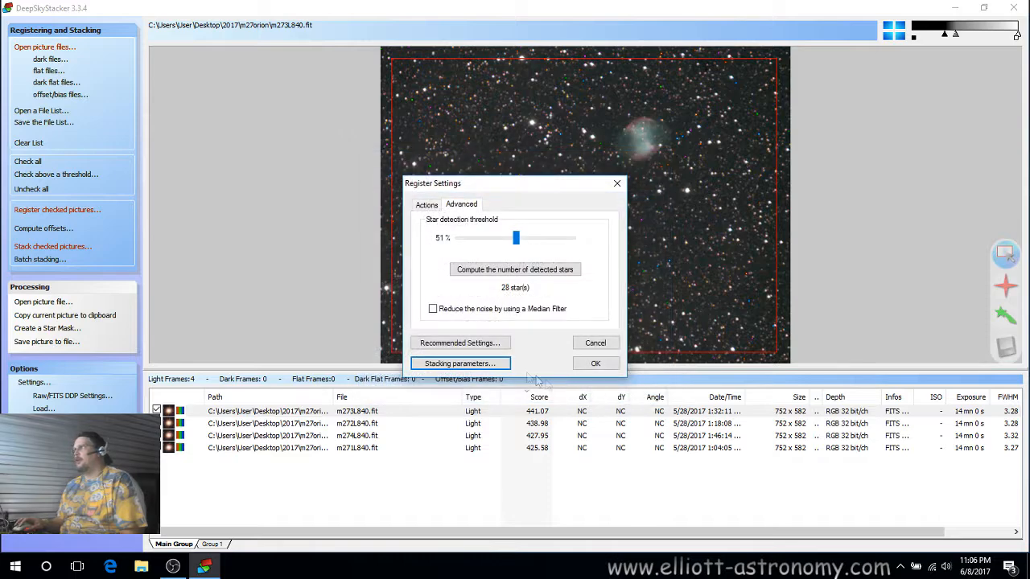
{"action": "left_click", "coordinate": [426, 208]}
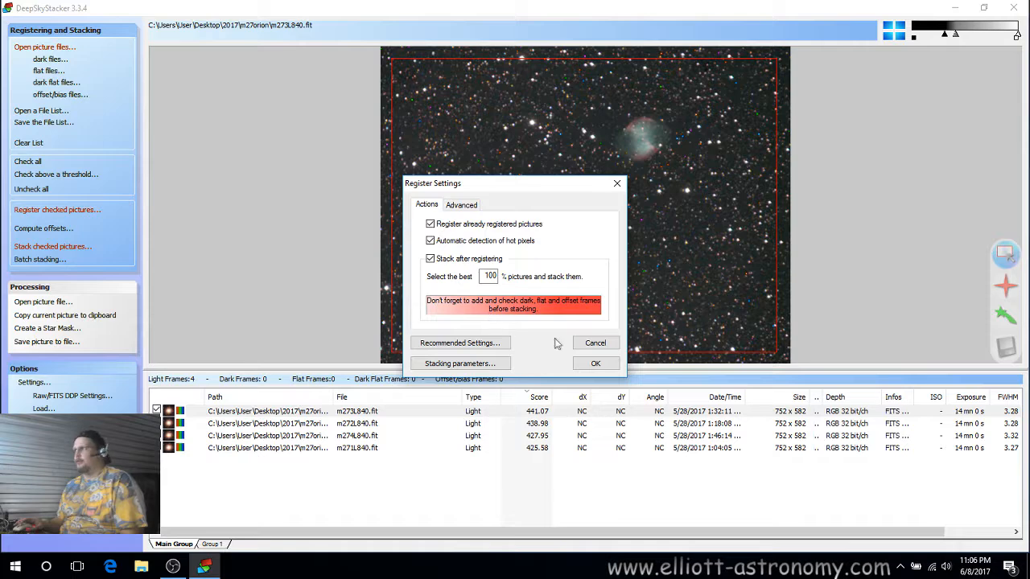
{"action": "left_click", "coordinate": [595, 364]}
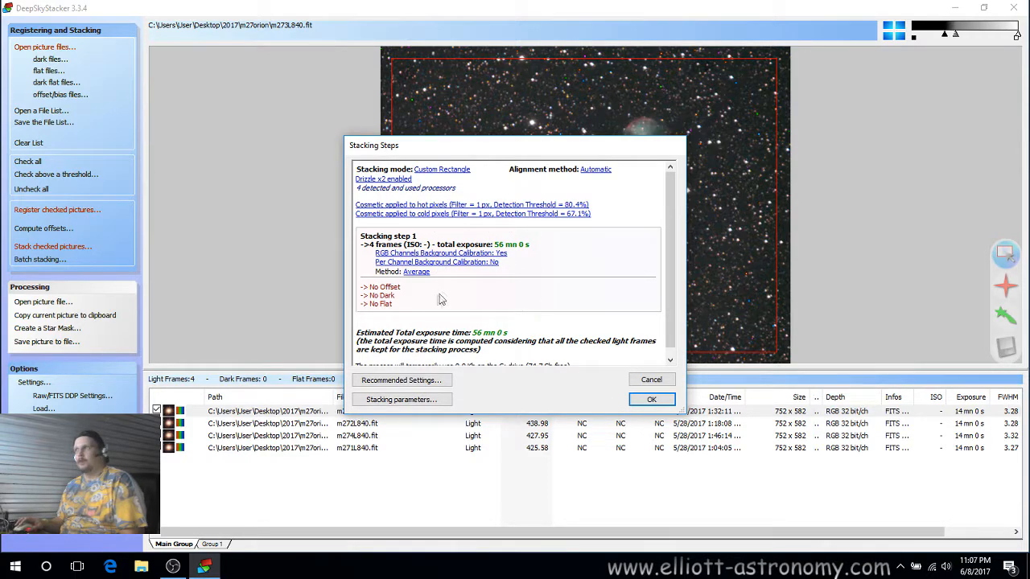
{"action": "scroll", "coordinate": [425, 305], "scroll_direction": "down", "scroll_amount": 1}
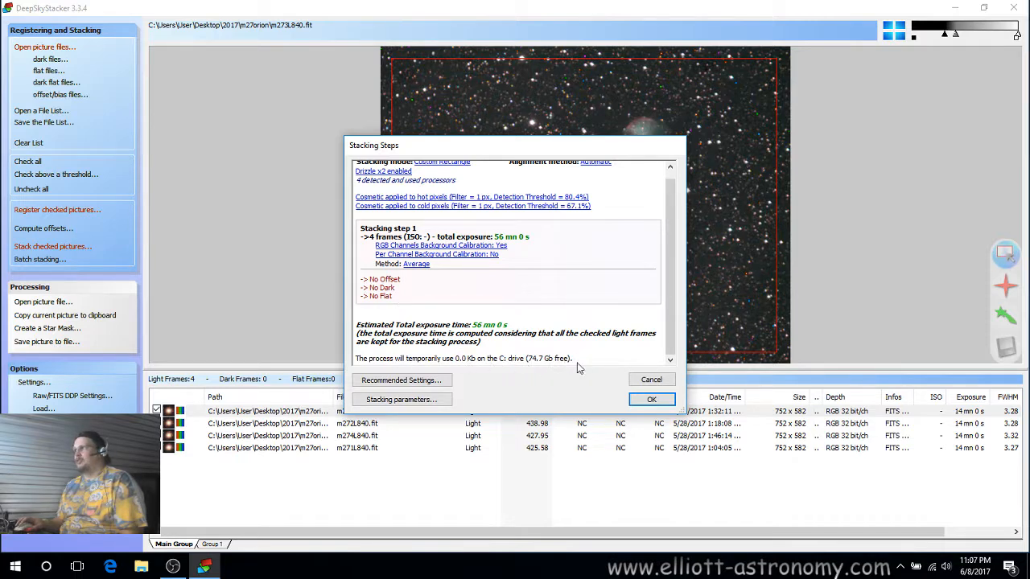
{"action": "left_click", "coordinate": [651, 400]}
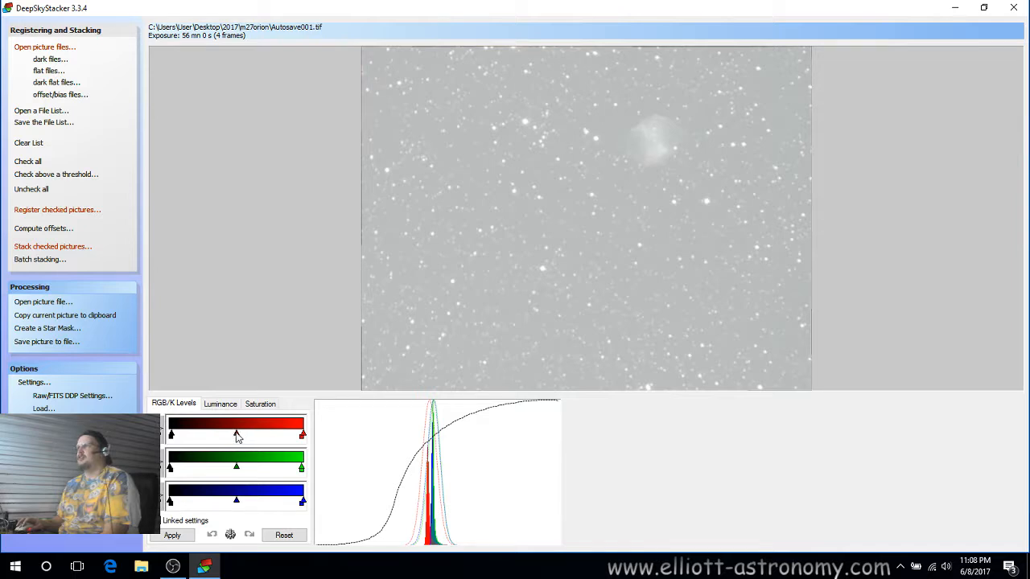
Shift the red, green and blue midtone and highlight level sliders to line up the histogram peaks, and apply.
{"action": "left_click_drag", "start_coordinate": [237, 437], "coordinate": [223, 466]}
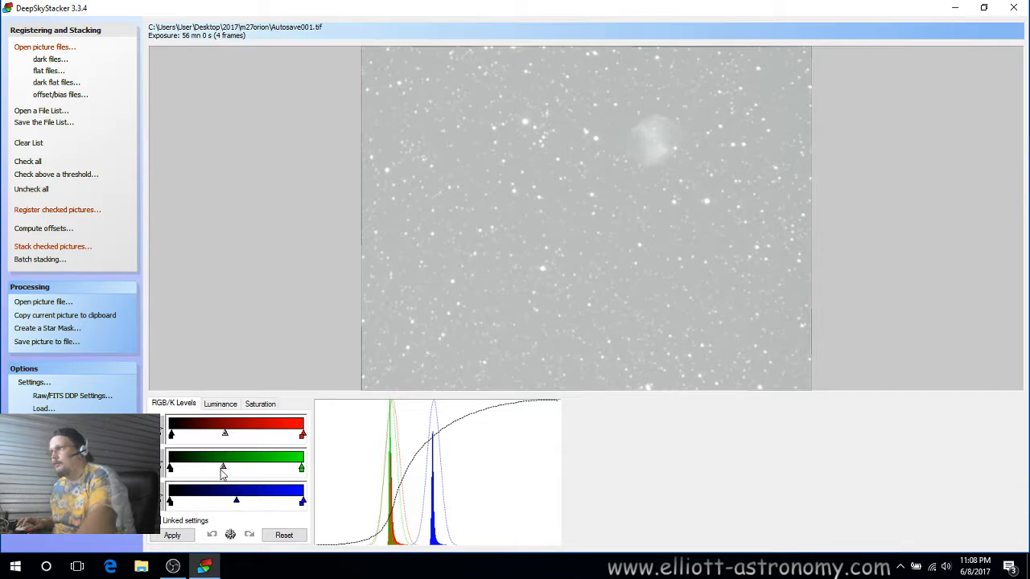
{"action": "left_click_drag", "start_coordinate": [223, 469], "coordinate": [223, 468]}
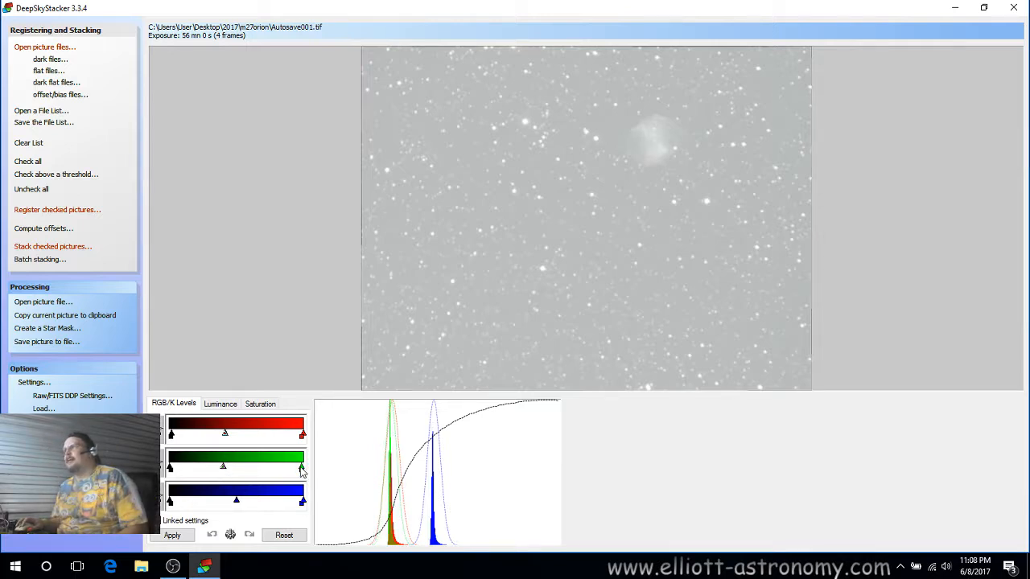
{"action": "left_click_drag", "start_coordinate": [301, 468], "coordinate": [299, 470]}
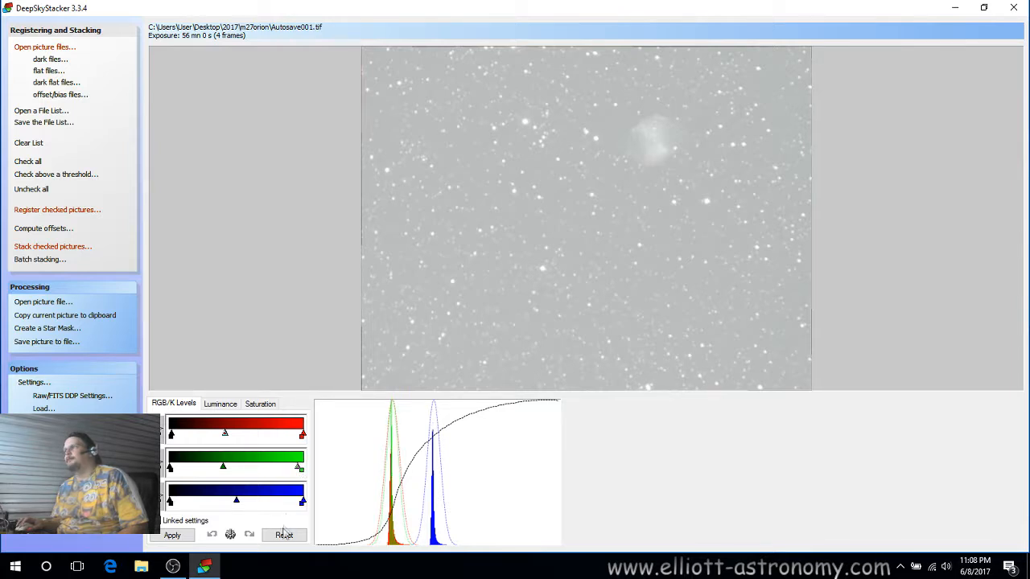
{"action": "left_click_drag", "start_coordinate": [238, 502], "coordinate": [226, 504]}
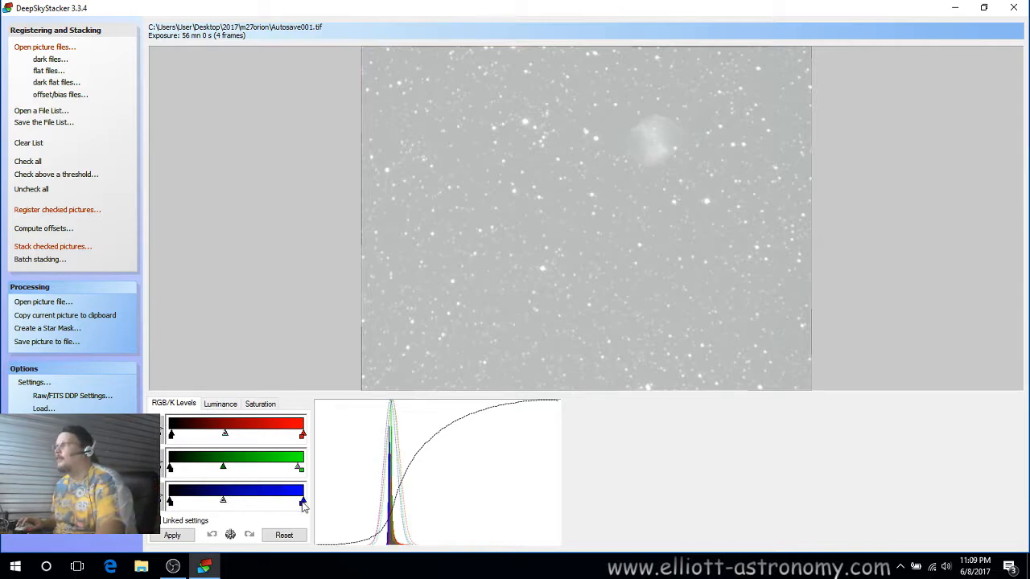
{"action": "left_click_drag", "start_coordinate": [304, 504], "coordinate": [299, 505]}
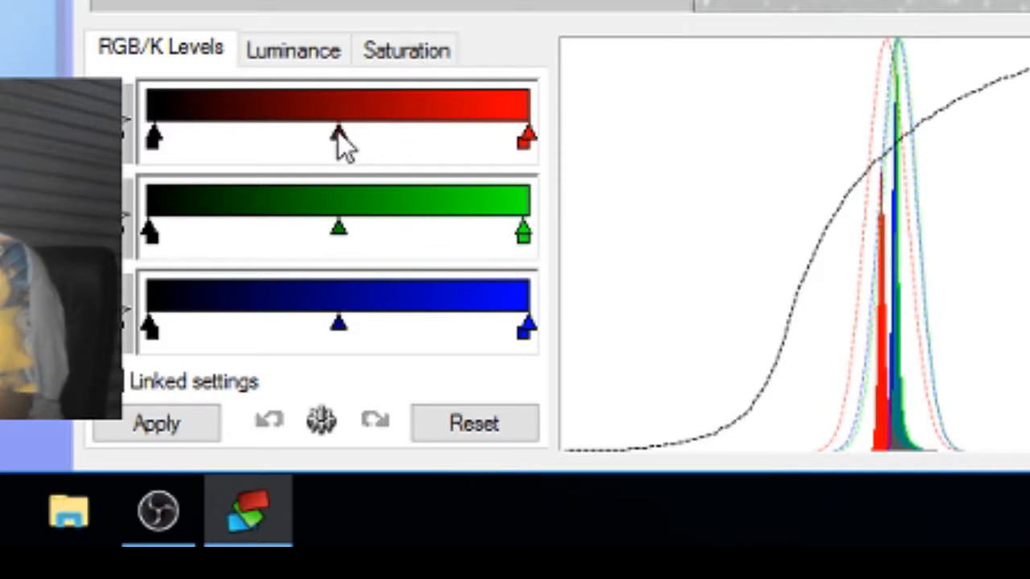
{"action": "left_click_drag", "start_coordinate": [338, 132], "coordinate": [308, 138]}
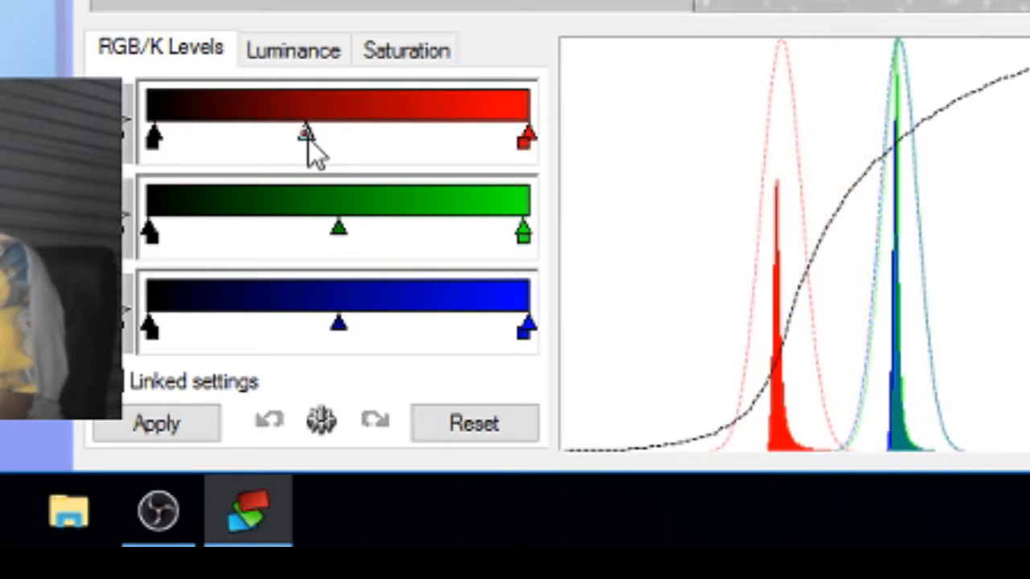
{"action": "left_click_drag", "start_coordinate": [338, 233], "coordinate": [304, 229]}
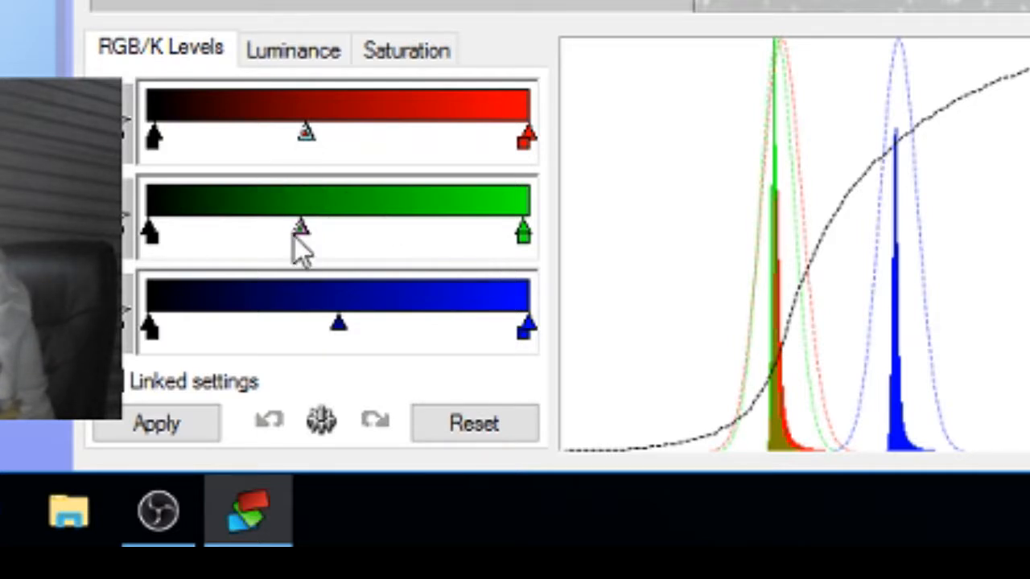
{"action": "left_click_drag", "start_coordinate": [299, 232], "coordinate": [302, 233]}
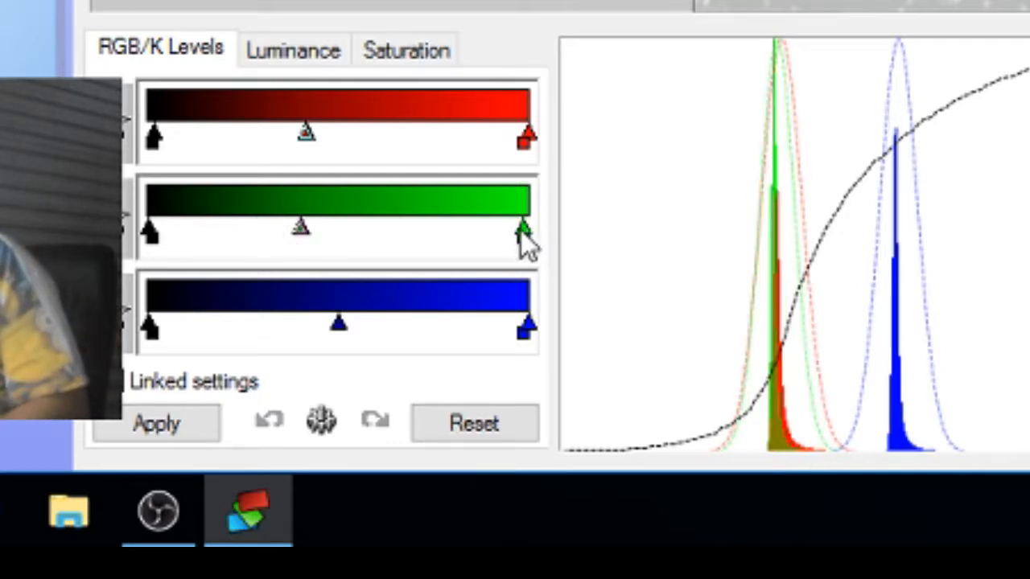
{"action": "left_click_drag", "start_coordinate": [522, 229], "coordinate": [512, 232]}
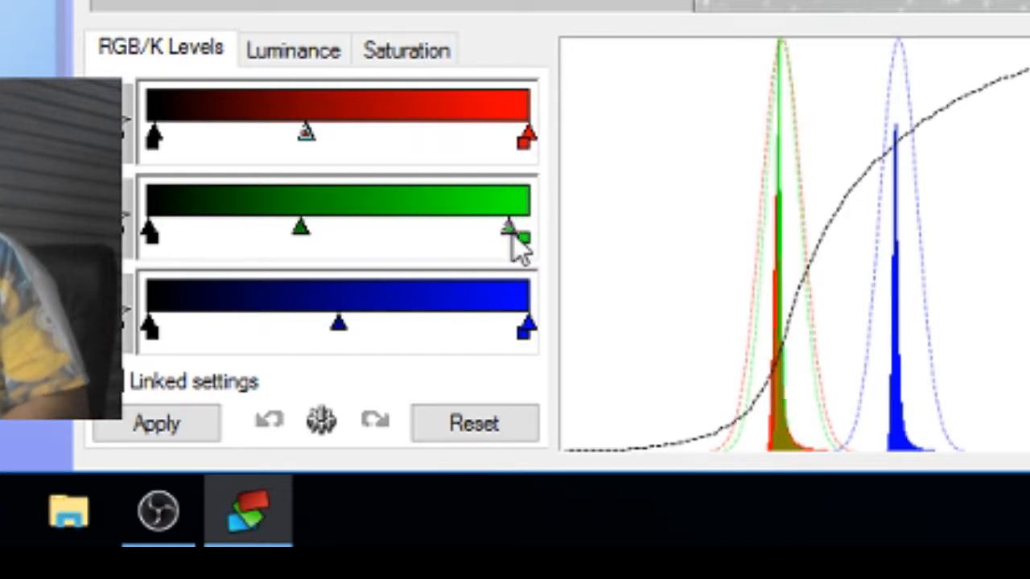
{"action": "left_click_drag", "start_coordinate": [512, 232], "coordinate": [517, 234]}
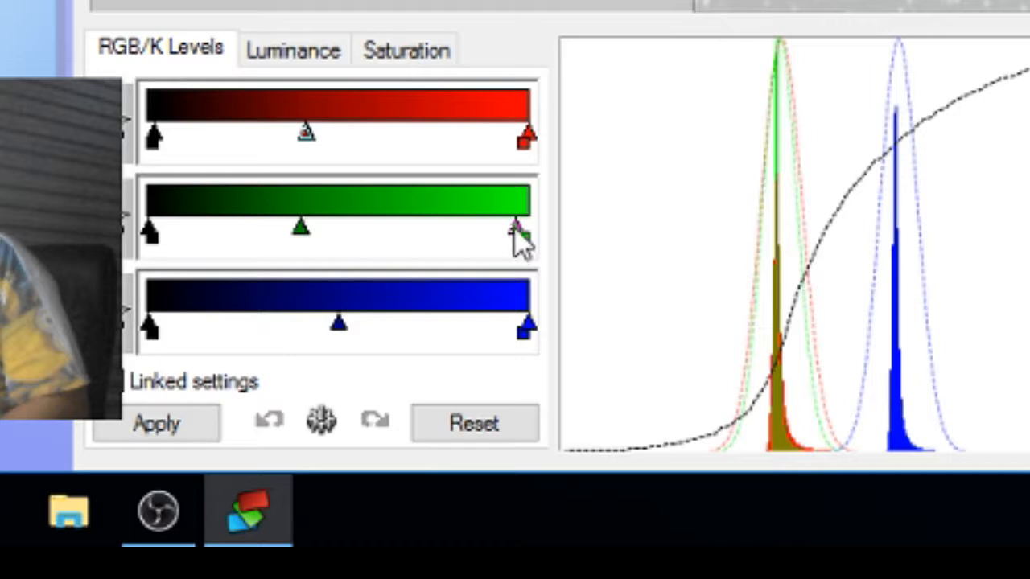
{"action": "left_click_drag", "start_coordinate": [513, 230], "coordinate": [513, 230]}
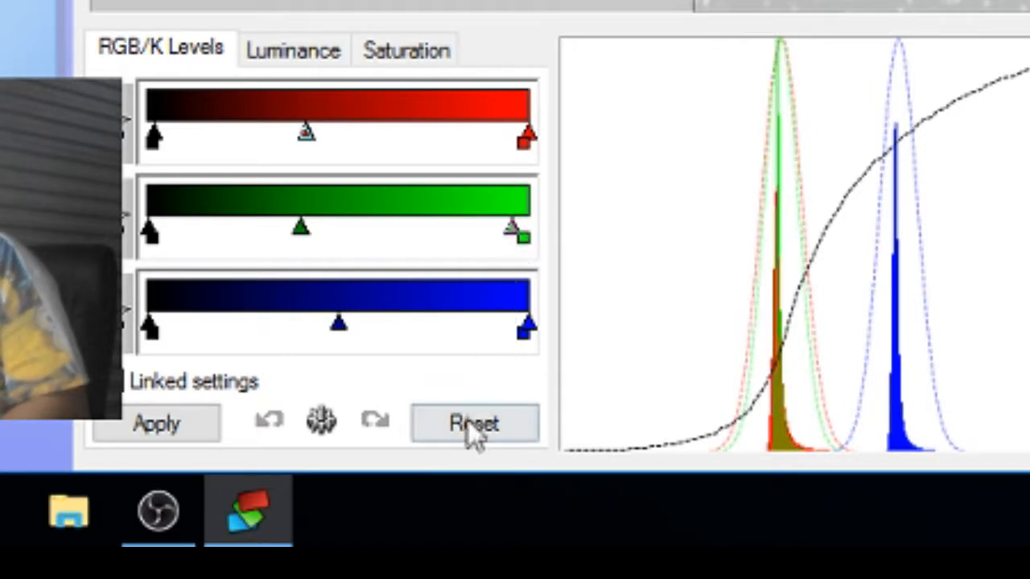
{"action": "left_click_drag", "start_coordinate": [341, 322], "coordinate": [304, 325]}
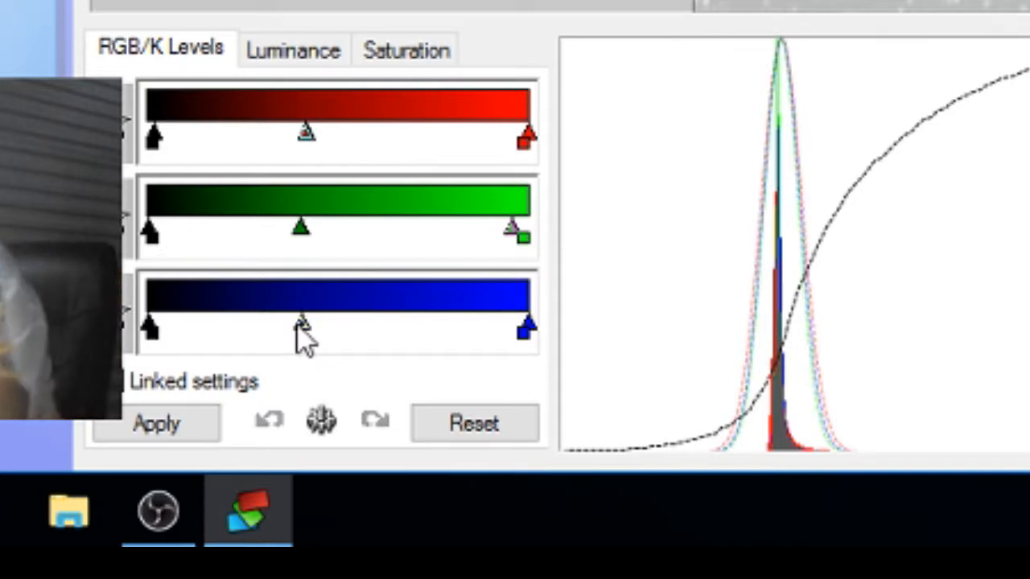
{"action": "left_click_drag", "start_coordinate": [296, 324], "coordinate": [295, 324]}
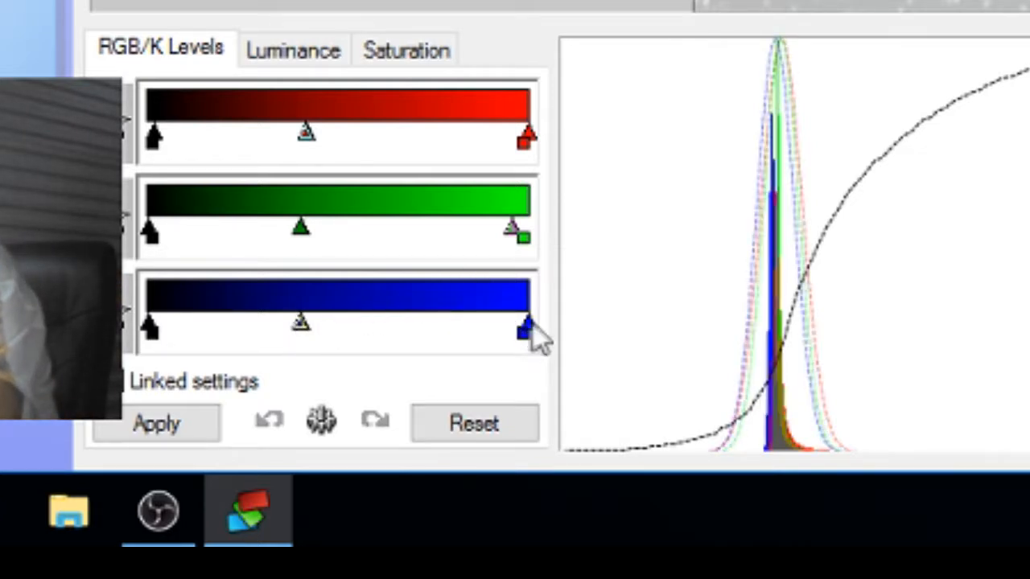
{"action": "left_click_drag", "start_coordinate": [531, 325], "coordinate": [516, 329]}
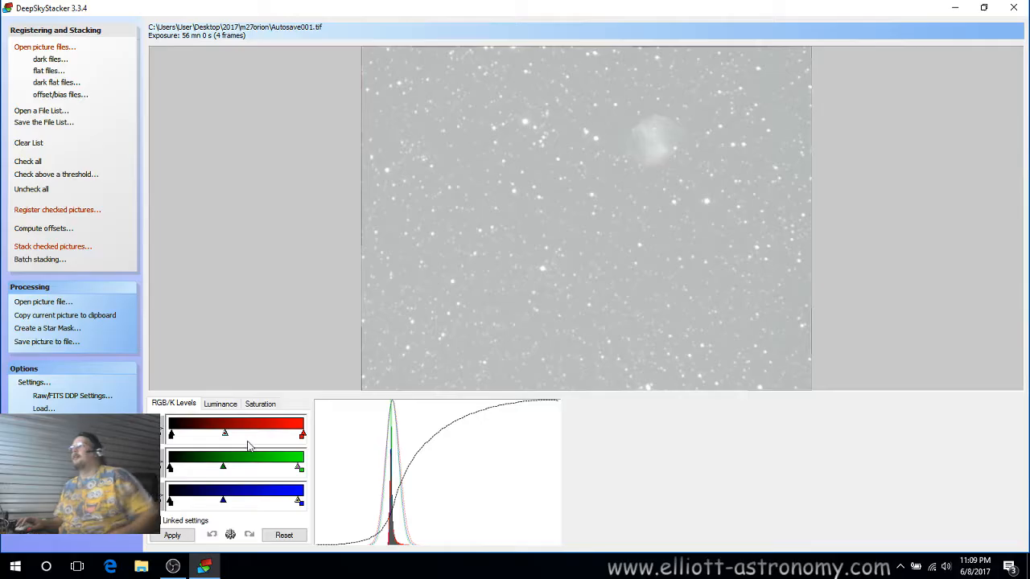
{"action": "left_click", "coordinate": [174, 535]}
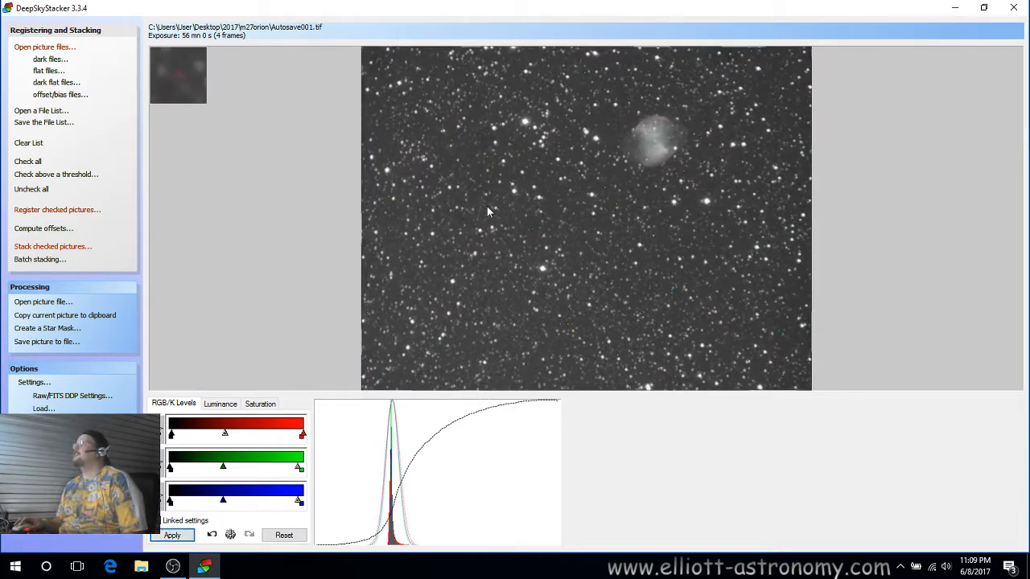
In the luminance settings, raise the darkness slider, lower the midtone slider, and apply.
{"action": "left_click", "coordinate": [220, 404]}
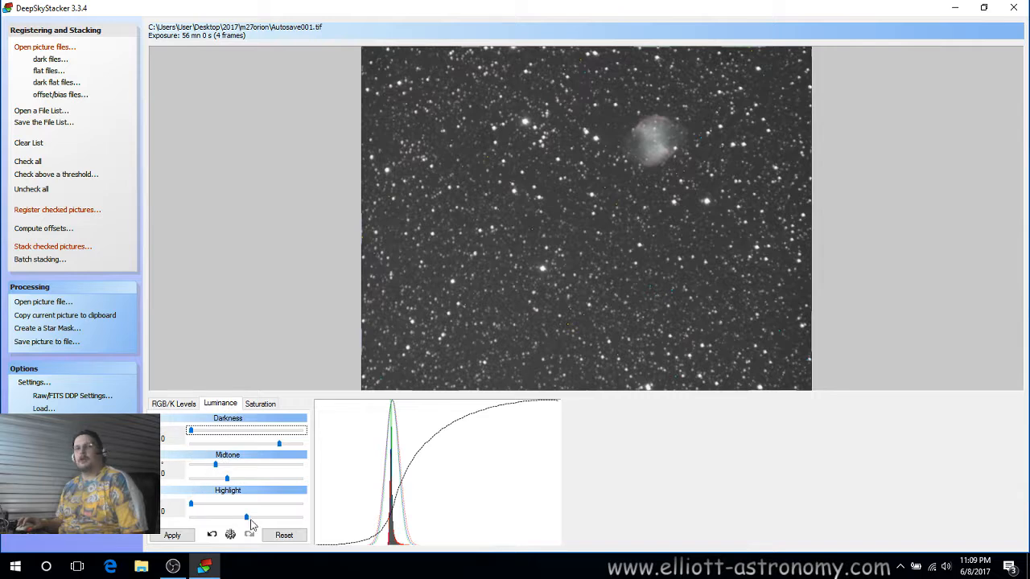
{"action": "left_click_drag", "start_coordinate": [279, 447], "coordinate": [318, 447]}
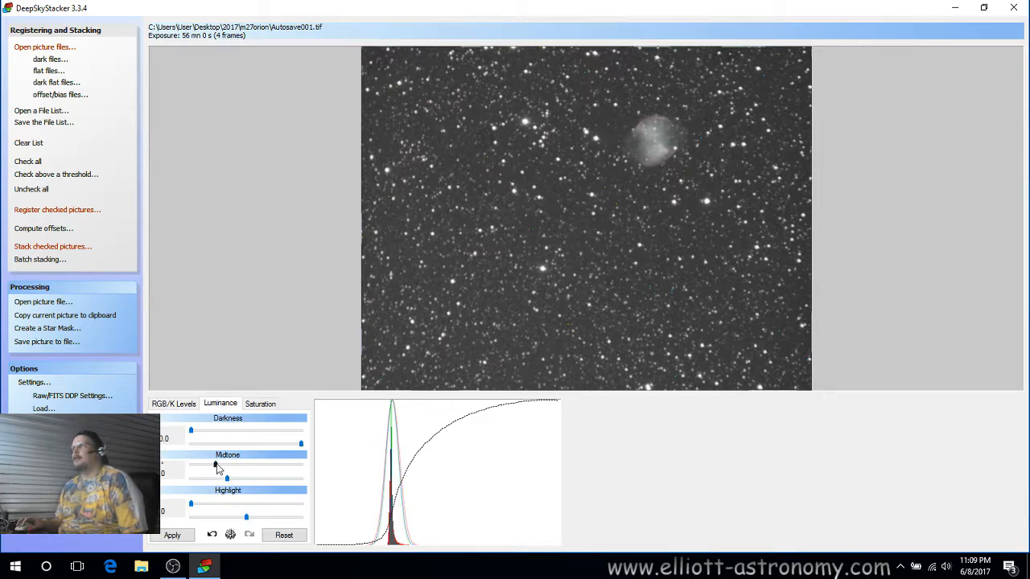
{"action": "left_click", "coordinate": [215, 468]}
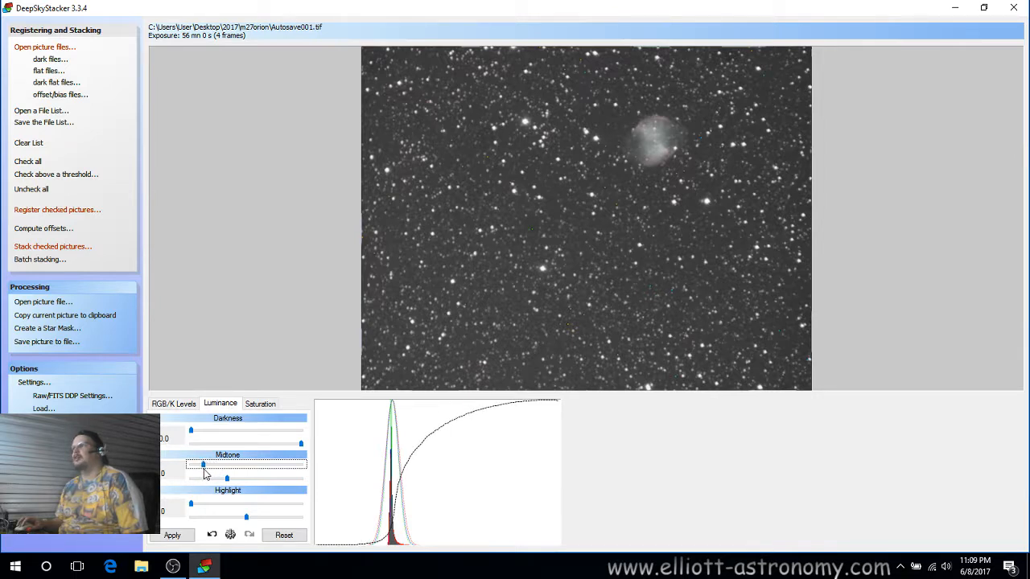
{"action": "left_click_drag", "start_coordinate": [202, 468], "coordinate": [185, 474]}
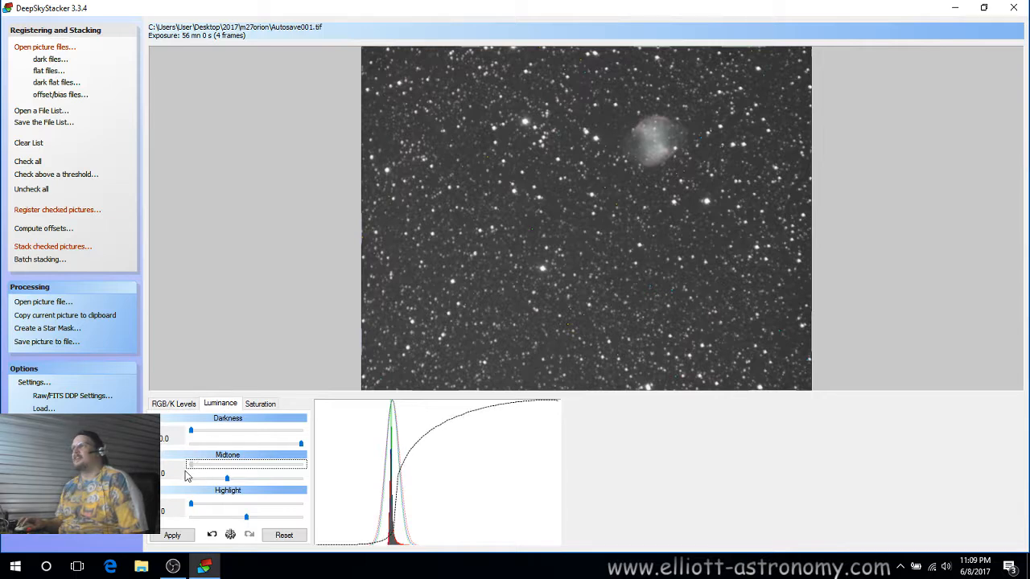
{"action": "left_click", "coordinate": [172, 535]}
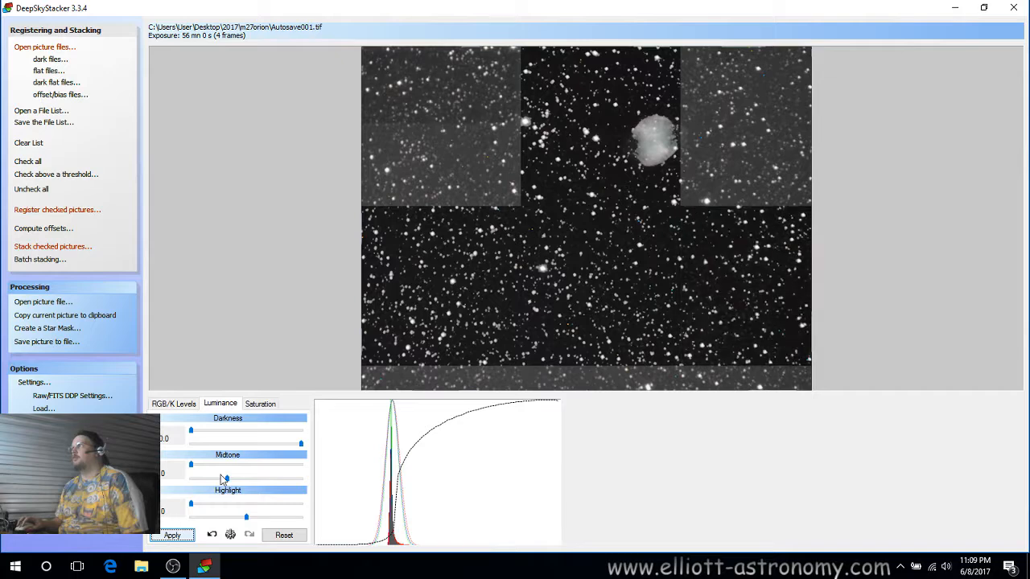
Fine-tune the two luminance midtone sliders, applying after each change.
{"action": "left_click_drag", "start_coordinate": [226, 481], "coordinate": [224, 478]}
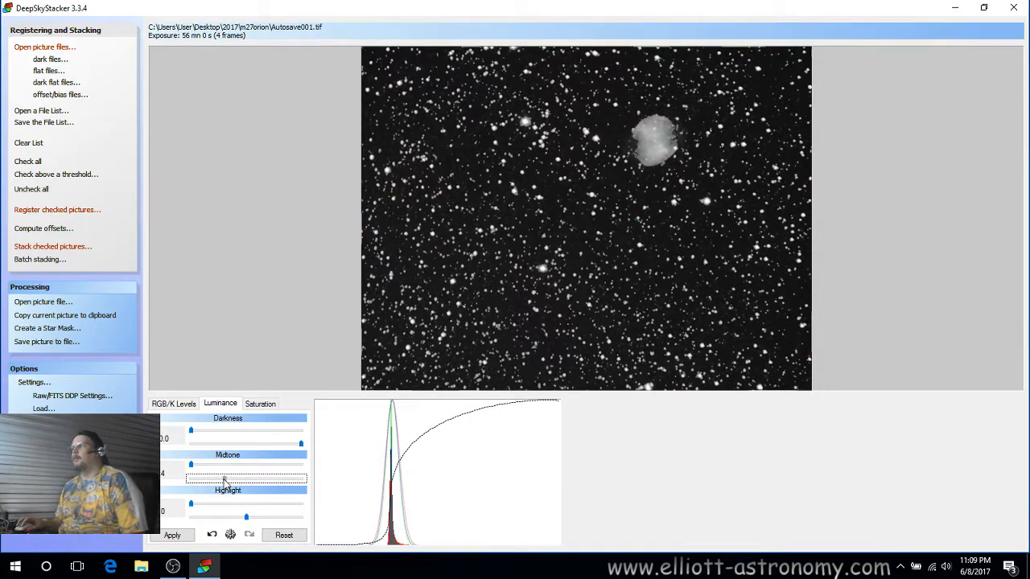
{"action": "left_click", "coordinate": [172, 535]}
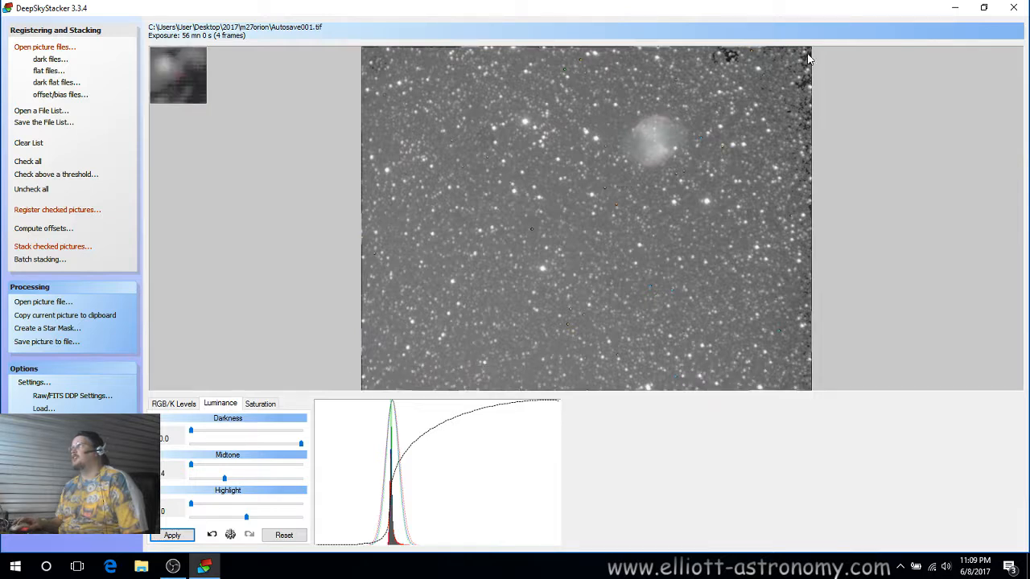
{"action": "left_click_drag", "start_coordinate": [190, 468], "coordinate": [208, 475]}
{"action": "left_click", "coordinate": [172, 536]}
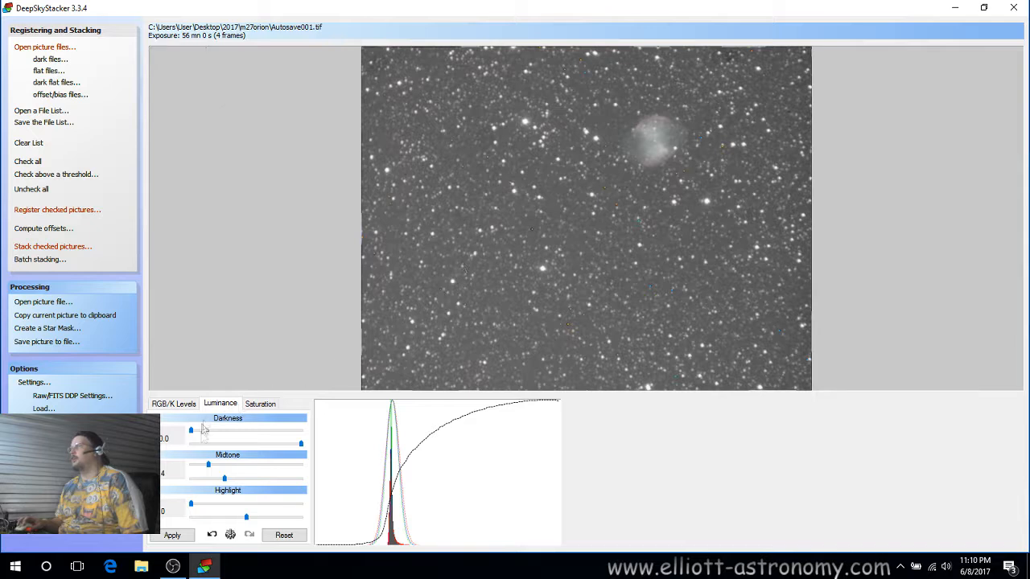
Nudge the luminance midtone slider, then adjust the highlight slider, applying after each change.
{"action": "left_click", "coordinate": [225, 480]}
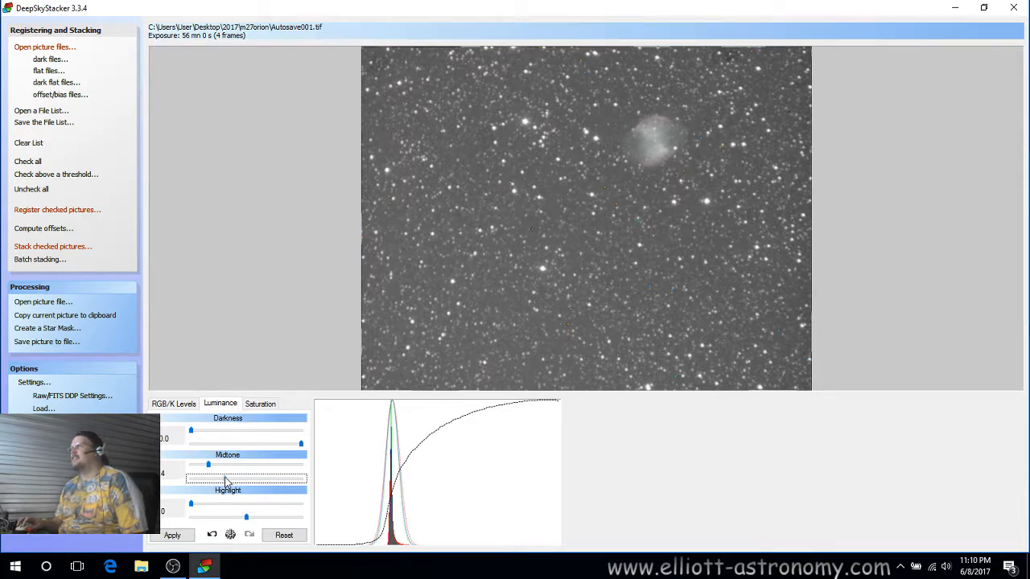
{"action": "left_click", "coordinate": [177, 537]}
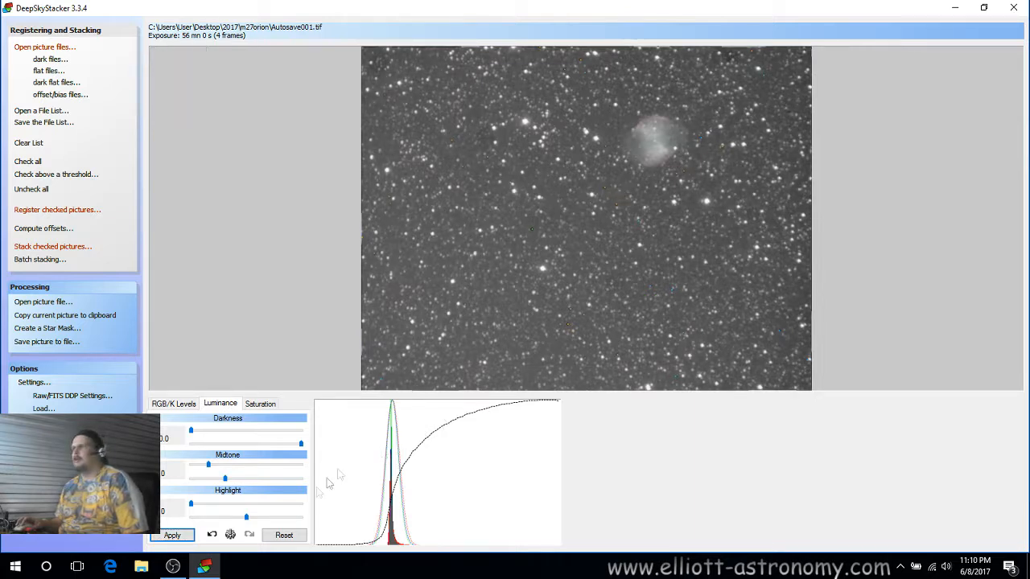
{"action": "left_click_drag", "start_coordinate": [246, 521], "coordinate": [261, 519]}
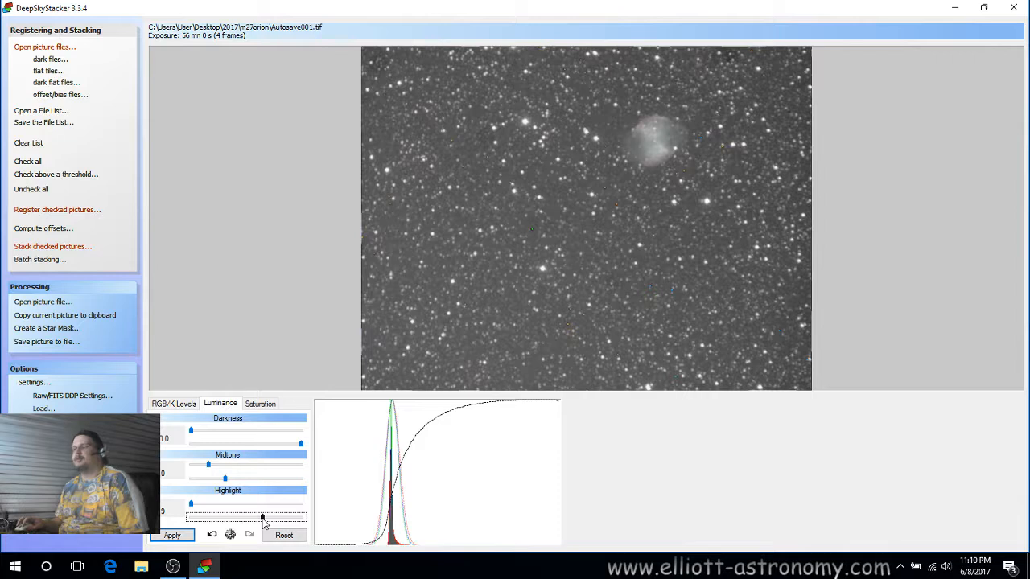
{"action": "left_click_drag", "start_coordinate": [263, 521], "coordinate": [297, 523]}
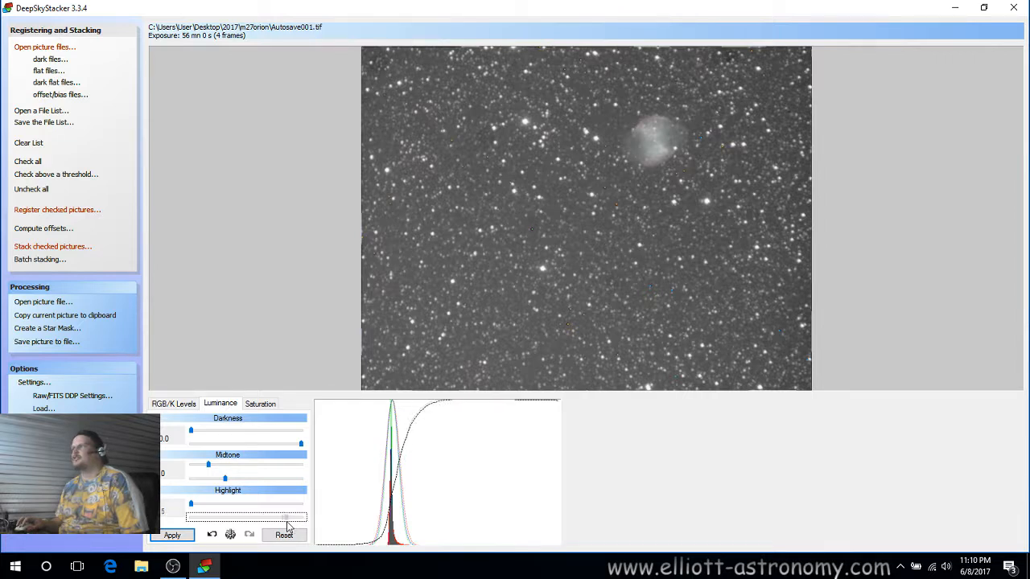
{"action": "left_click", "coordinate": [172, 534]}
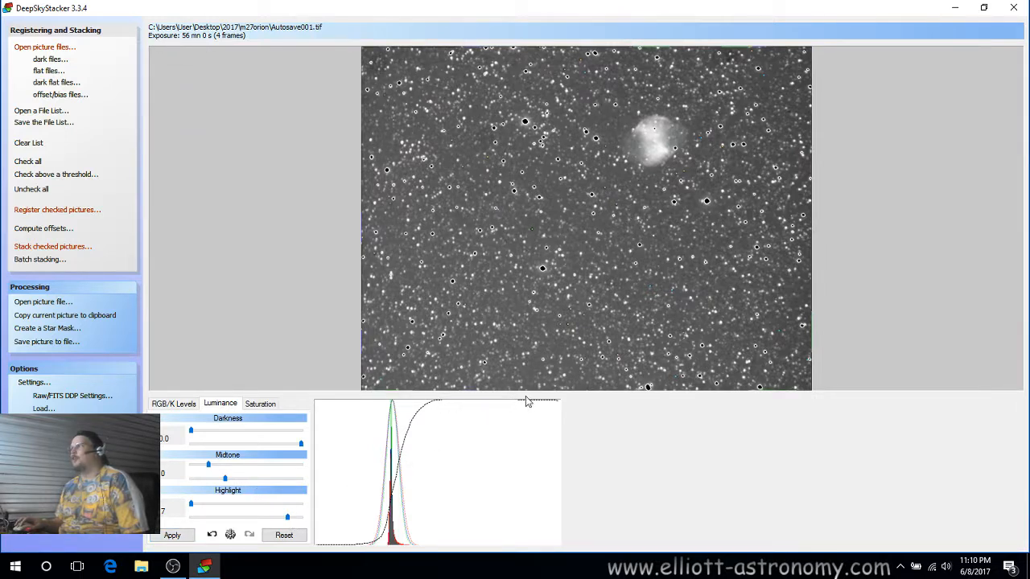
{"action": "left_click", "coordinate": [289, 518]}
{"action": "left_click_drag", "start_coordinate": [289, 518], "coordinate": [254, 527]}
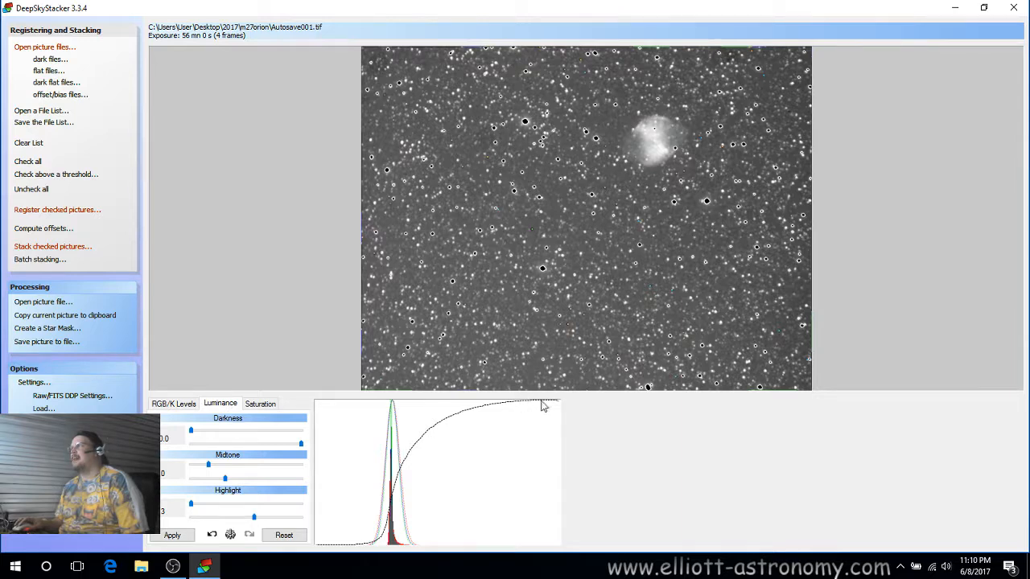
{"action": "left_click", "coordinate": [171, 537]}
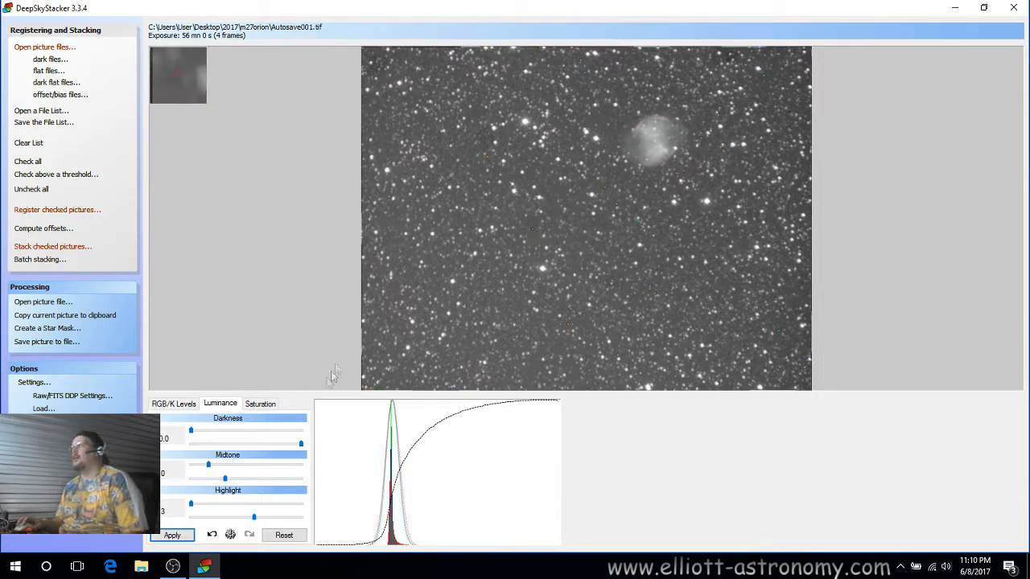
Set the saturation shift to 13%, applying after each adjustment.
{"action": "left_click", "coordinate": [260, 405]}
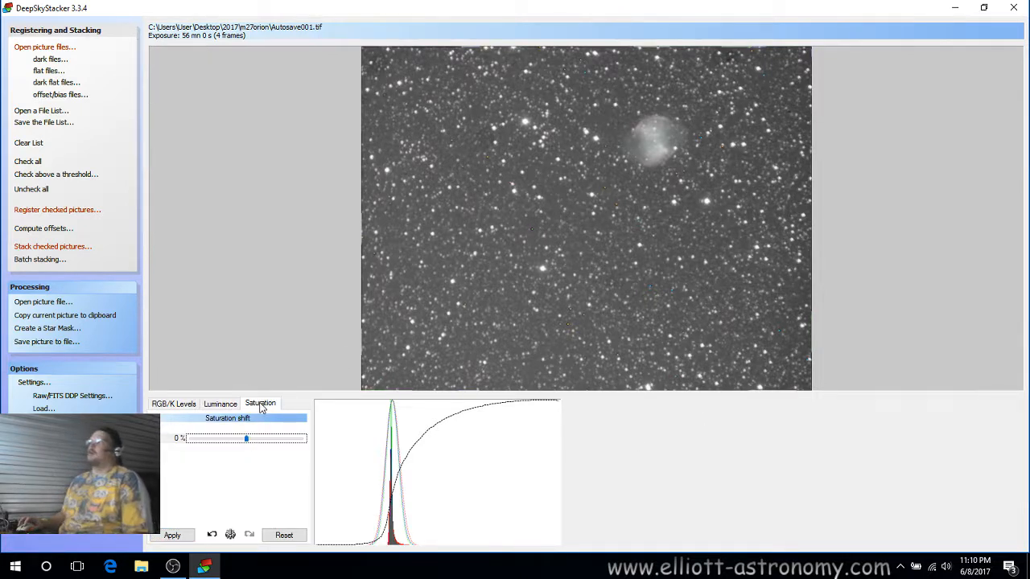
{"action": "mouse_move", "coordinate": [248, 440]}
{"action": "left_mouse_down"}
{"action": "mouse_move", "coordinate": [275, 444]}
{"action": "mouse_move", "coordinate": [266, 442]}
{"action": "left_mouse_up"}
{"action": "left_click", "coordinate": [174, 540]}
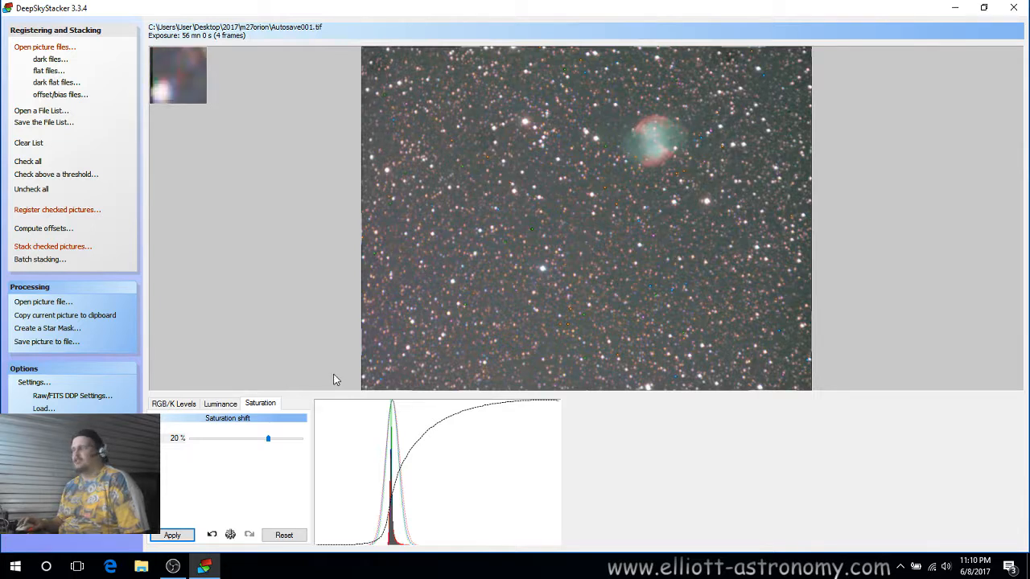
{"action": "left_click_drag", "start_coordinate": [269, 441], "coordinate": [261, 443]}
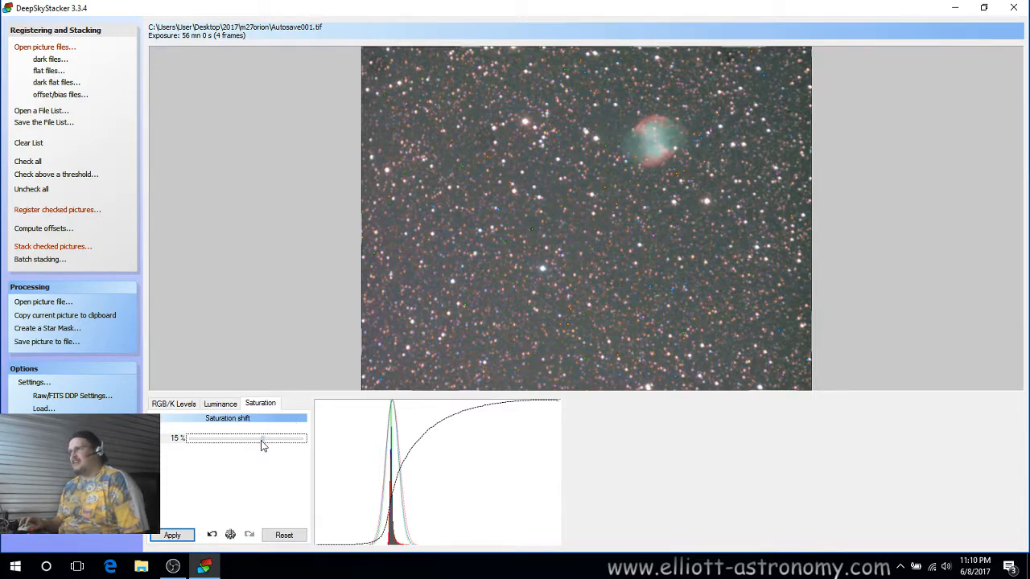
{"action": "left_click", "coordinate": [179, 535]}
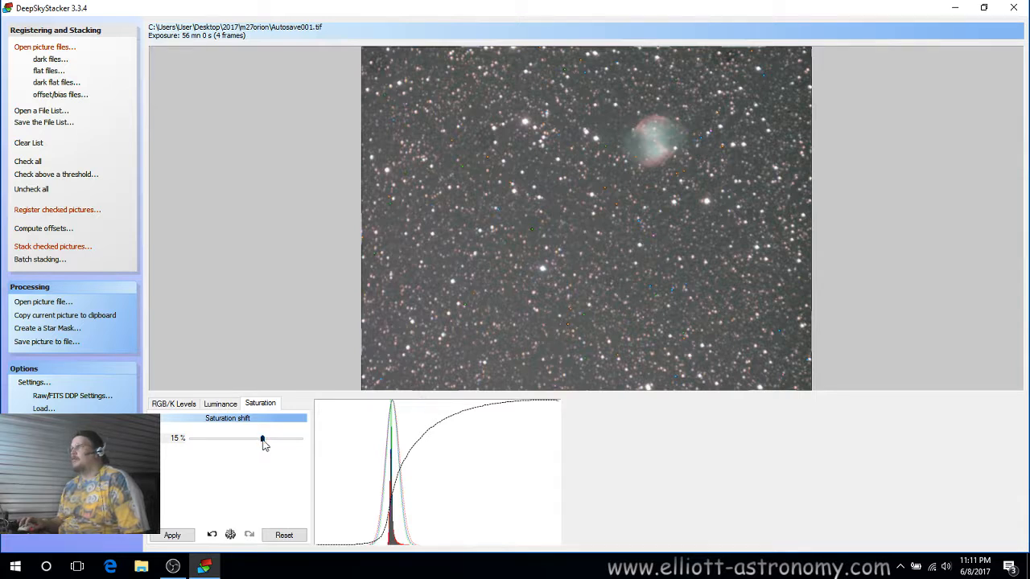
{"action": "left_click_drag", "start_coordinate": [262, 441], "coordinate": [260, 442]}
{"action": "left_click", "coordinate": [193, 537]}
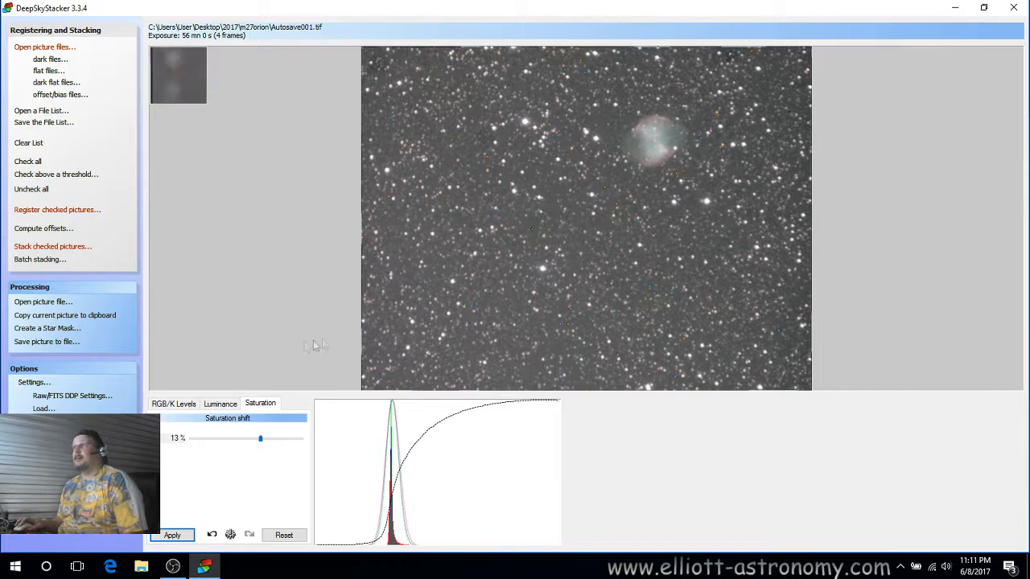
Save the picture as m027dumbbellnebula in TIFF Image (16 bit/ch) format with adjustments applied.
{"action": "left_click", "coordinate": [49, 343]}
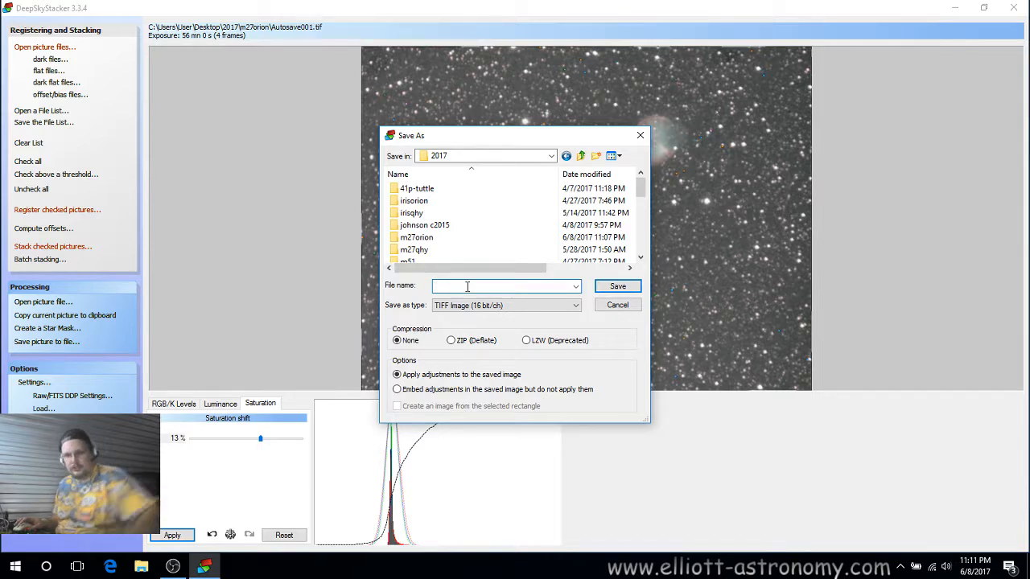
{"action": "type", "text": "m027dumbbellnebula"}
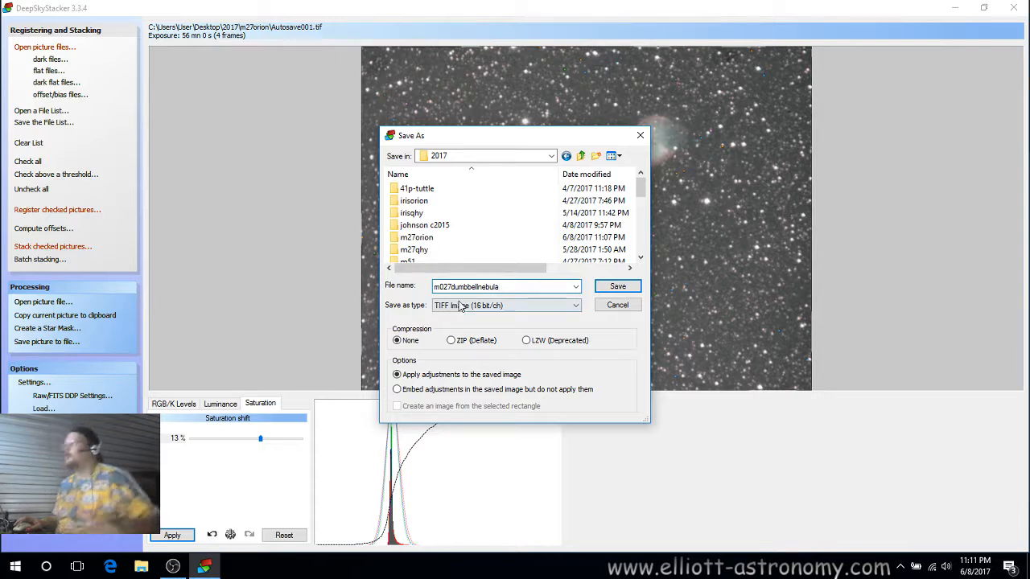
{"action": "left_click", "coordinate": [486, 307]}
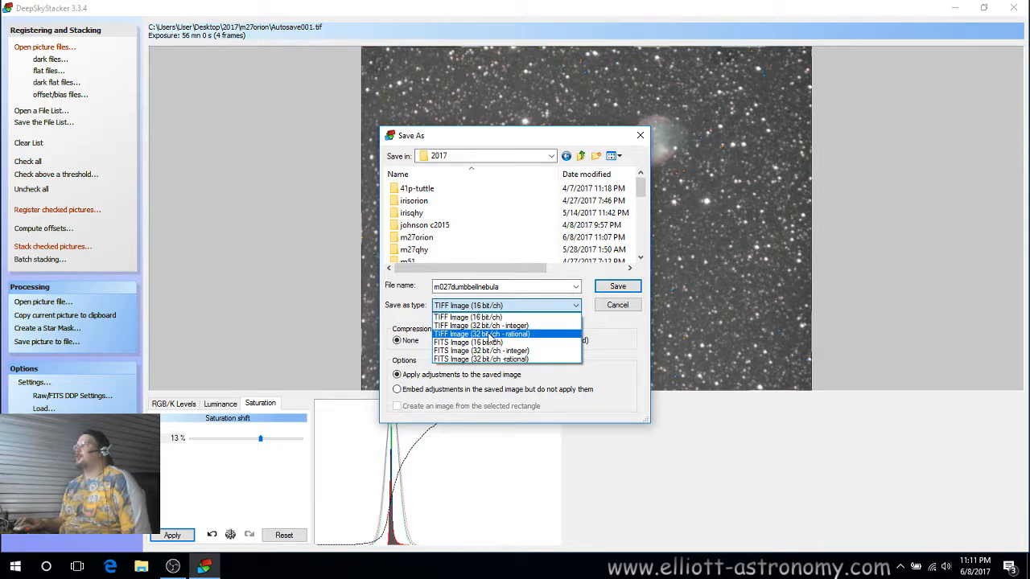
{"action": "left_click", "coordinate": [466, 317]}
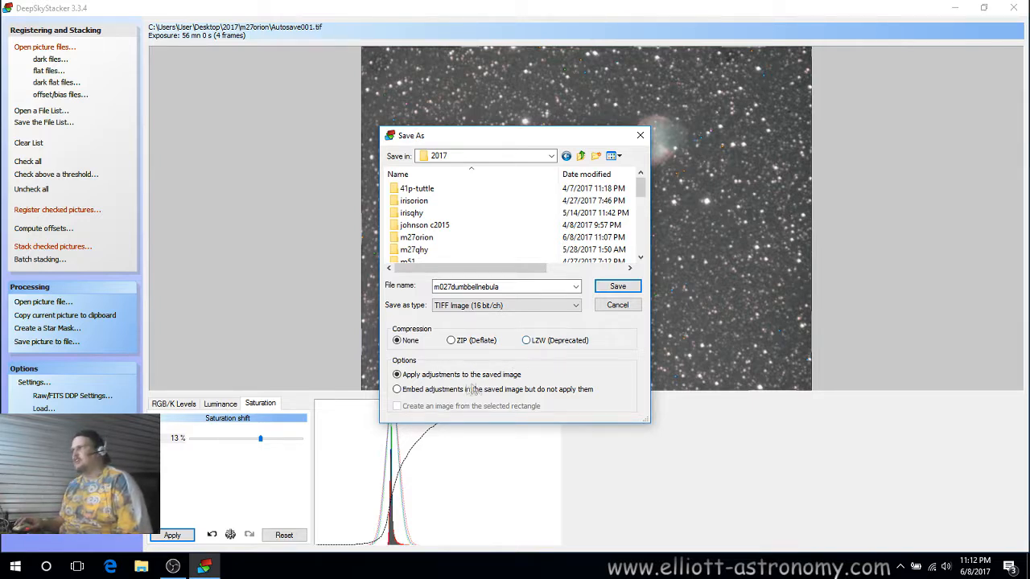
{"action": "left_click", "coordinate": [613, 287]}
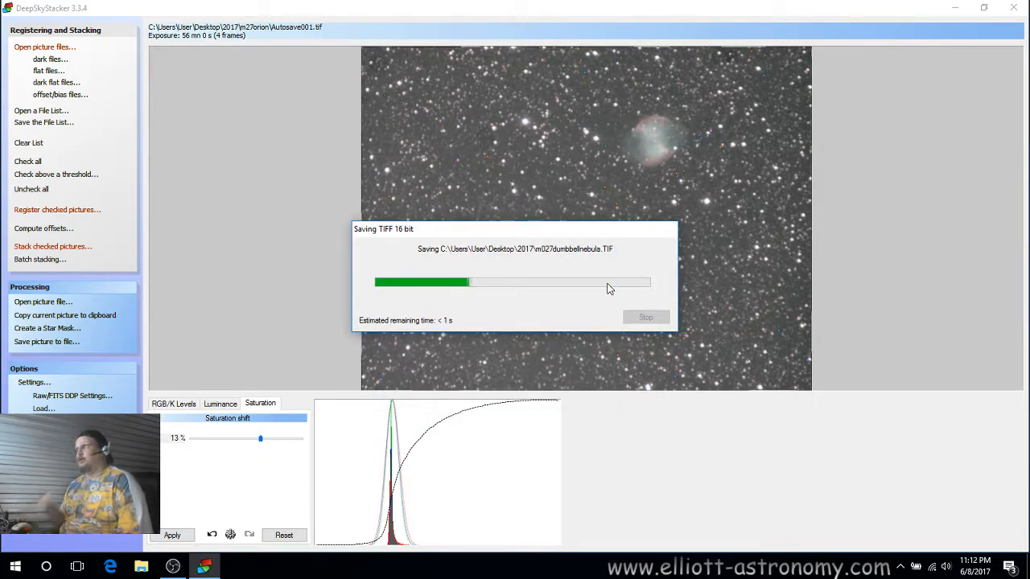